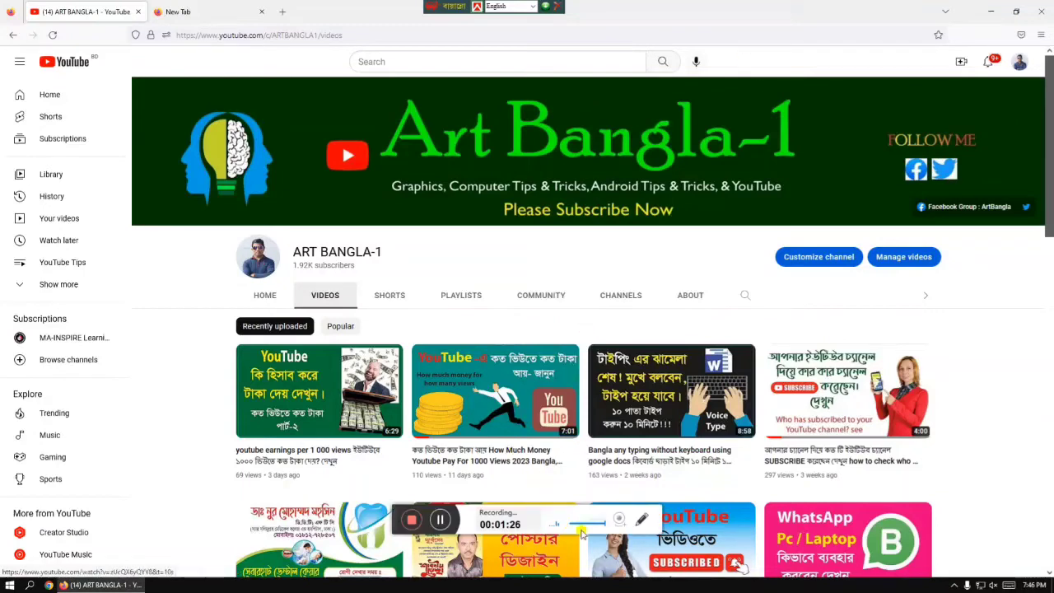
# Open the account menu from the profile avatar on the ART BANGLA-1 Videos page
pyautogui.click(640, 521)
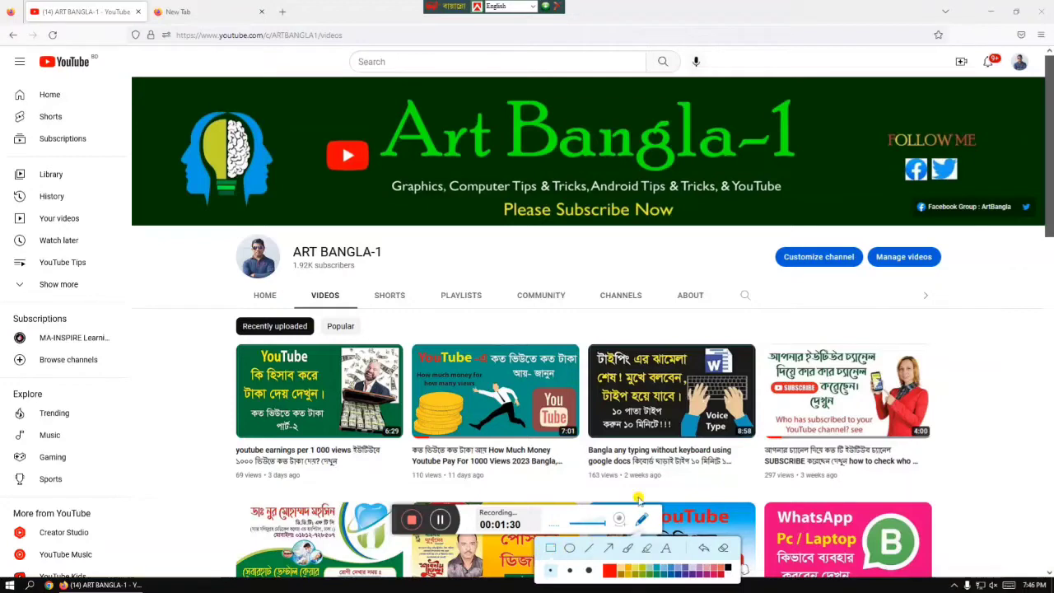
pyautogui.moveTo(1004, 50); pyautogui.dragTo(1036, 79)
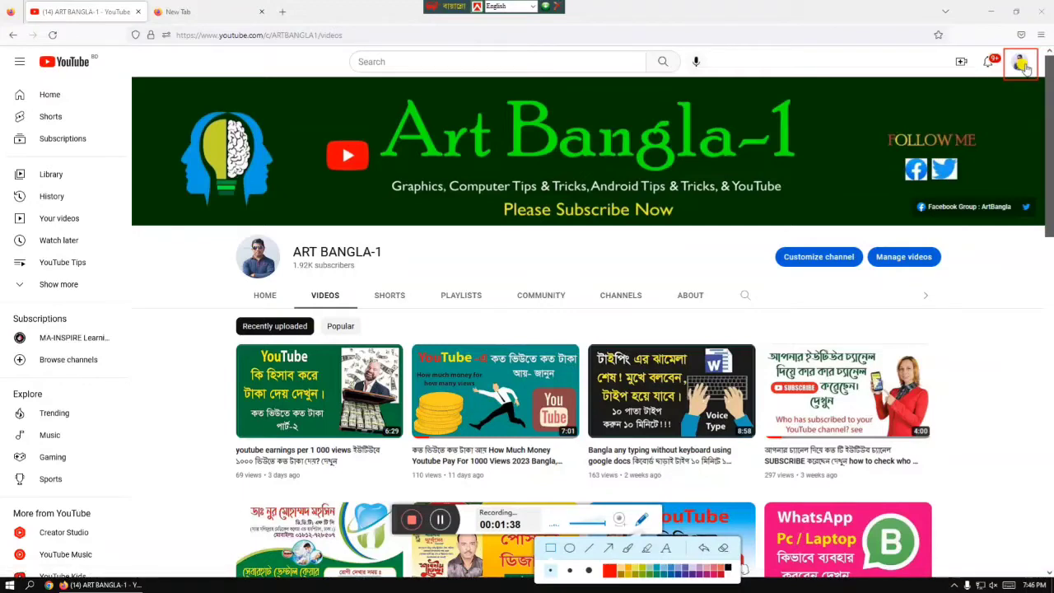
pyautogui.click(644, 520)
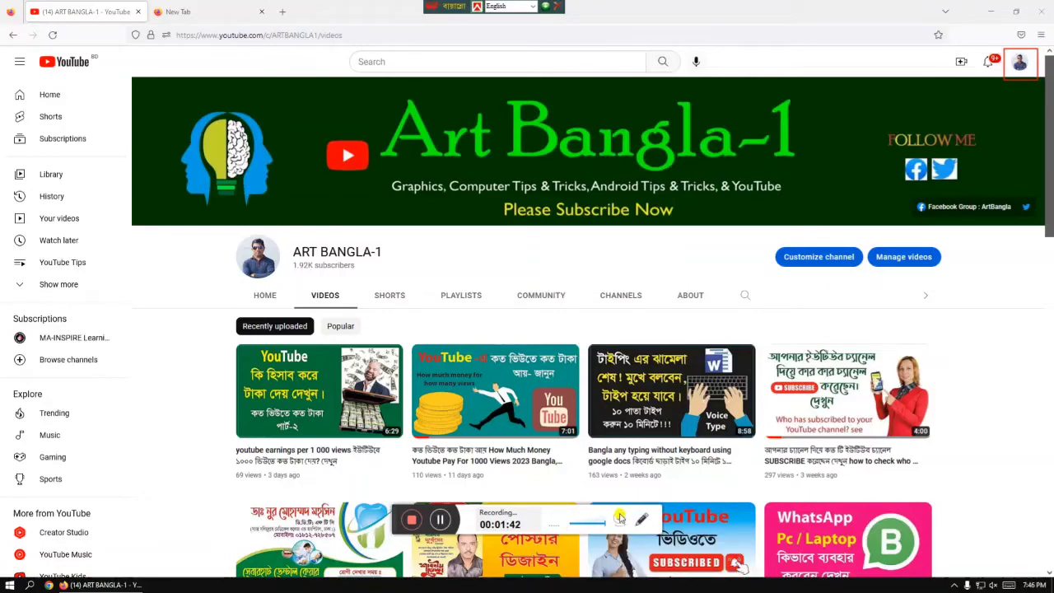
pyautogui.click(641, 518)
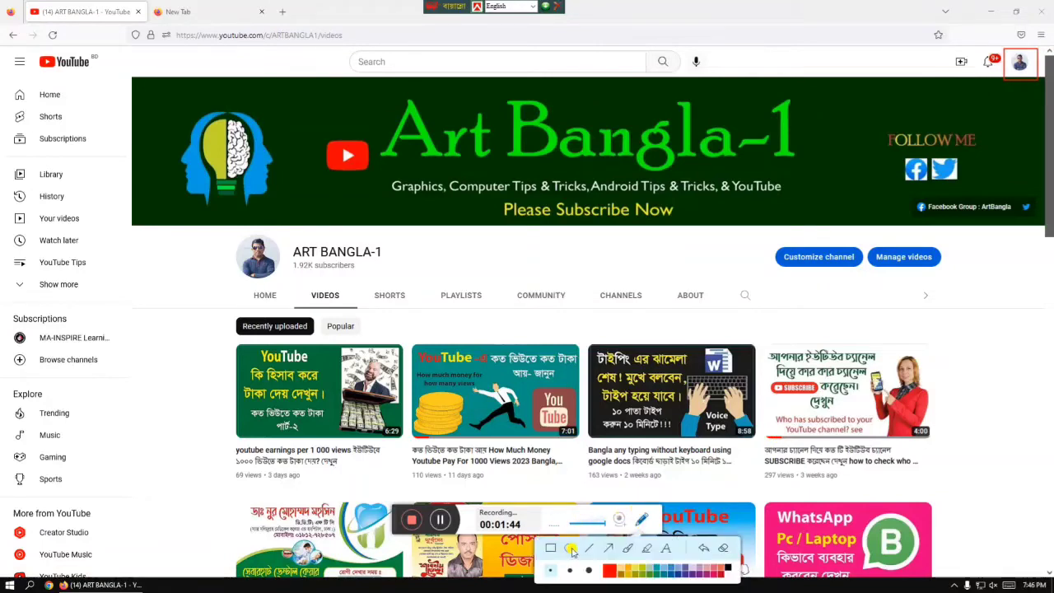
pyautogui.click(724, 549)
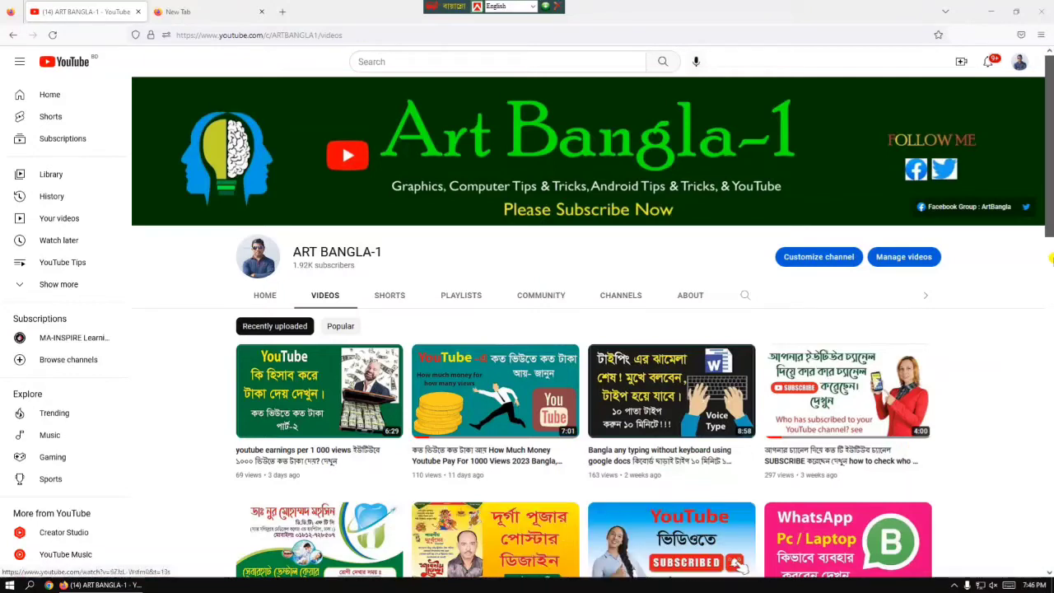
pyautogui.click(1019, 66)
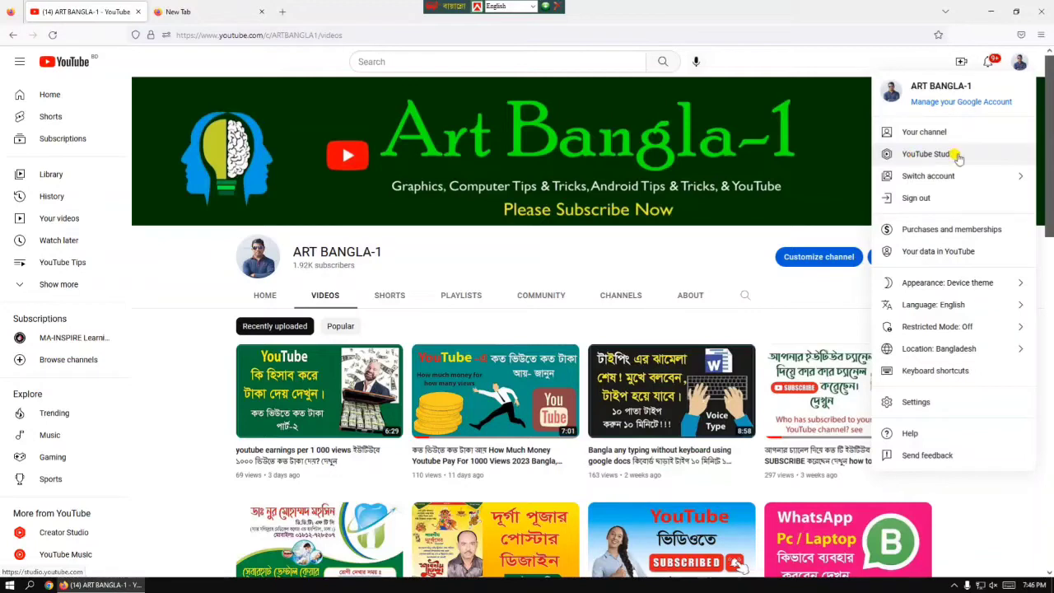
# Launch YouTube Studio from the account menu to reach the ART BANGLA-1 Channel dashboard
pyautogui.click(927, 156)
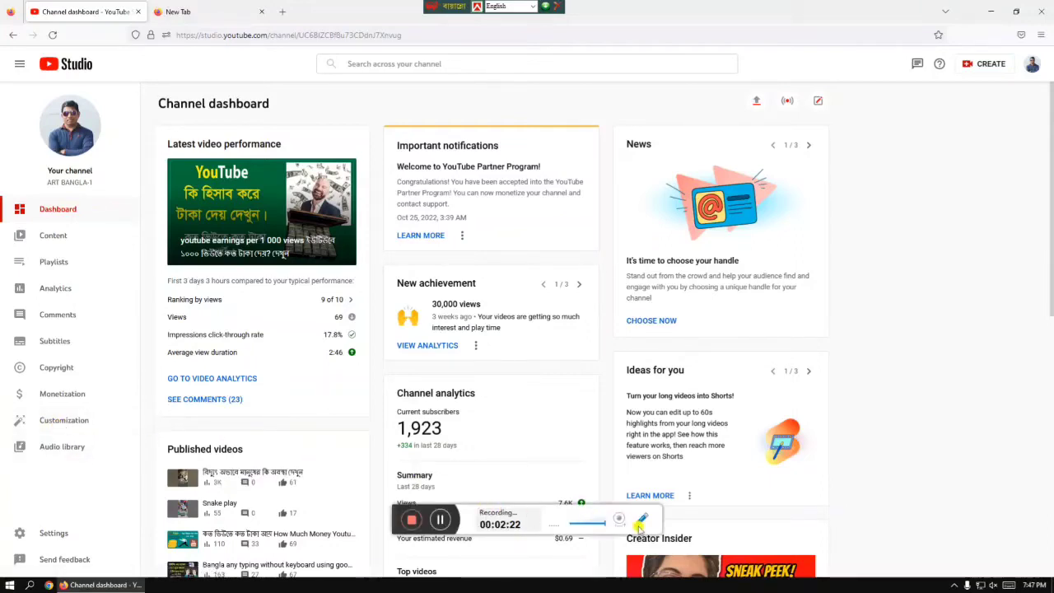
pyautogui.click(645, 521)
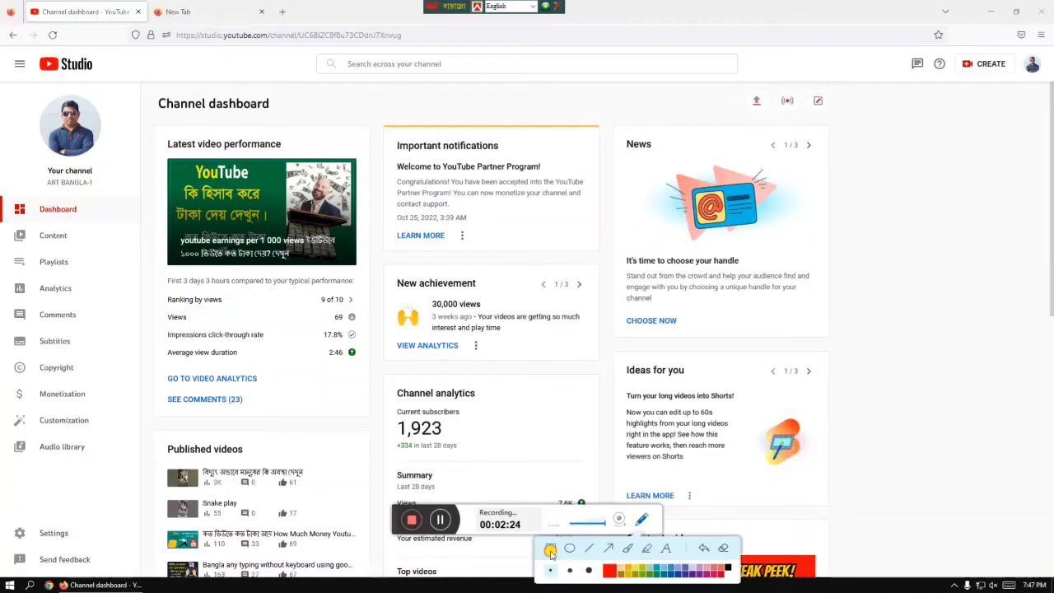
pyautogui.moveTo(17, 382)
pyautogui.mouseDown()
pyautogui.moveTo(66, 405)
pyautogui.moveTo(117, 405)
pyautogui.mouseUp()
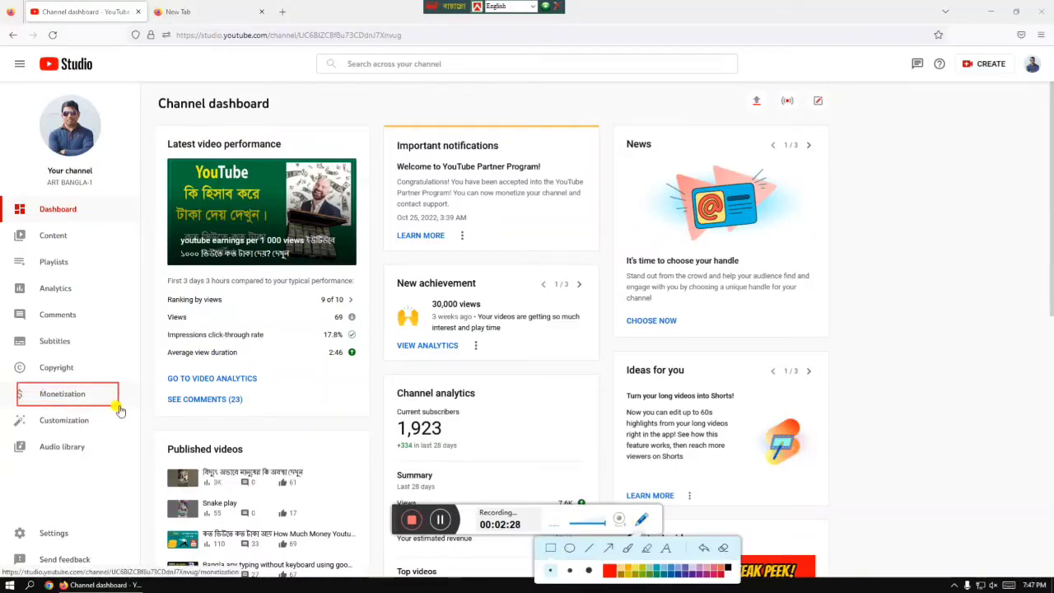
pyautogui.click(722, 549)
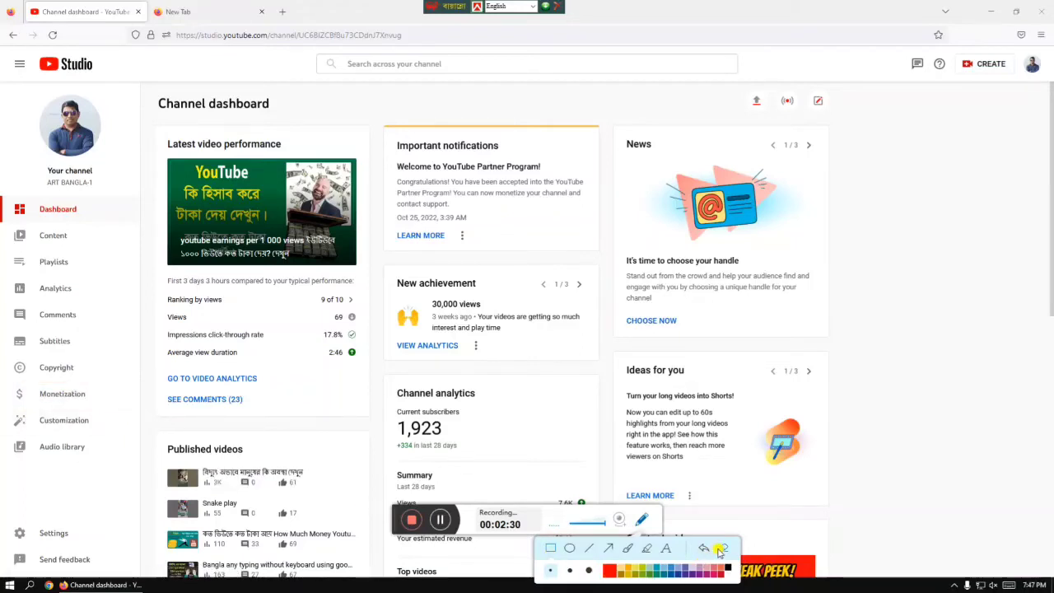
pyautogui.press('Escape')
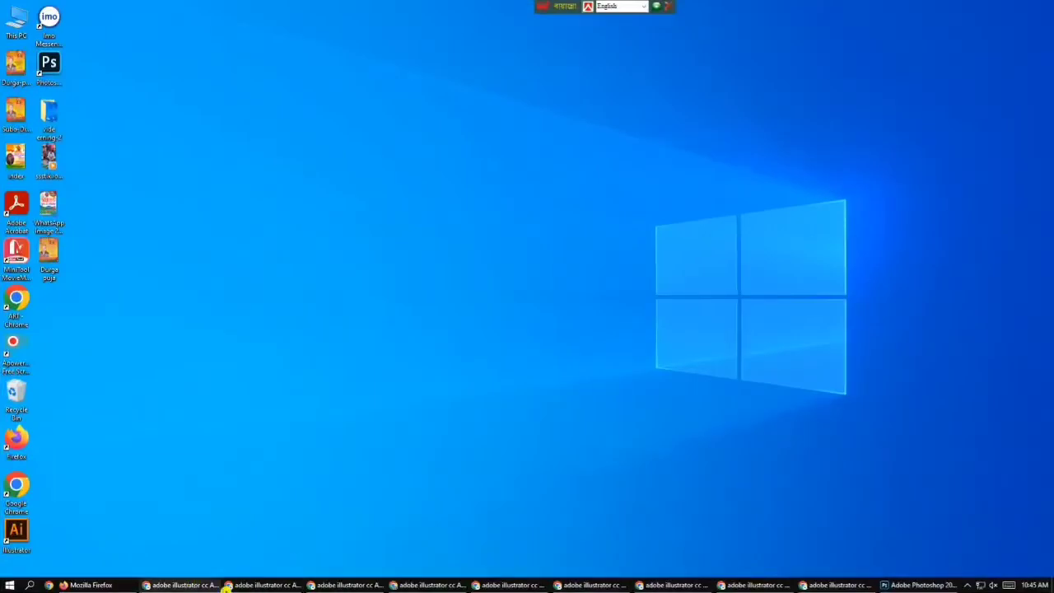
# Return to the Channel dashboard and go to its Monetization page
pyautogui.click(101, 585)
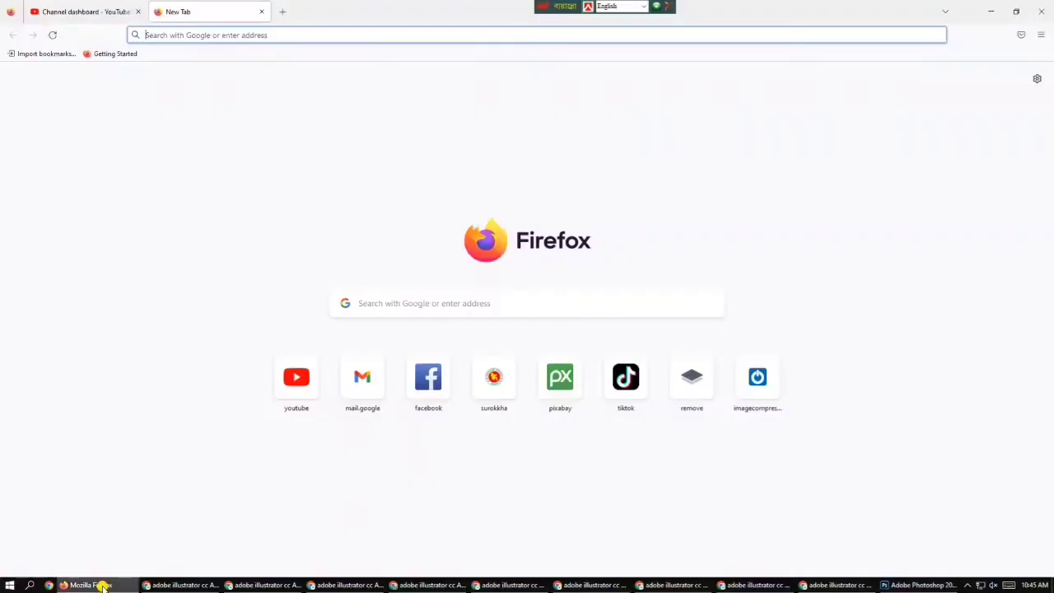
pyautogui.click(115, 12)
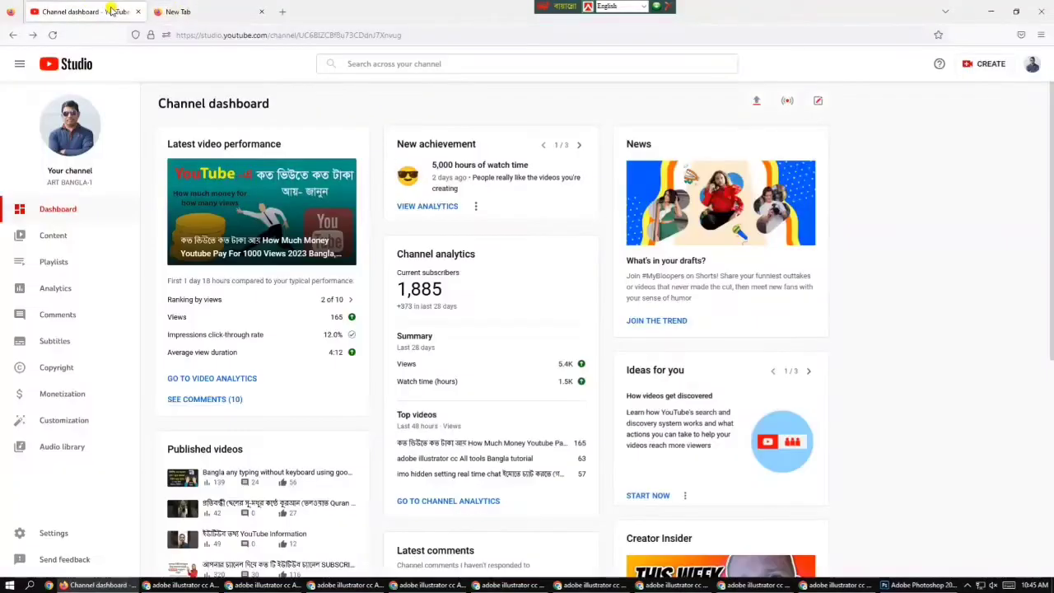
pyautogui.click(66, 395)
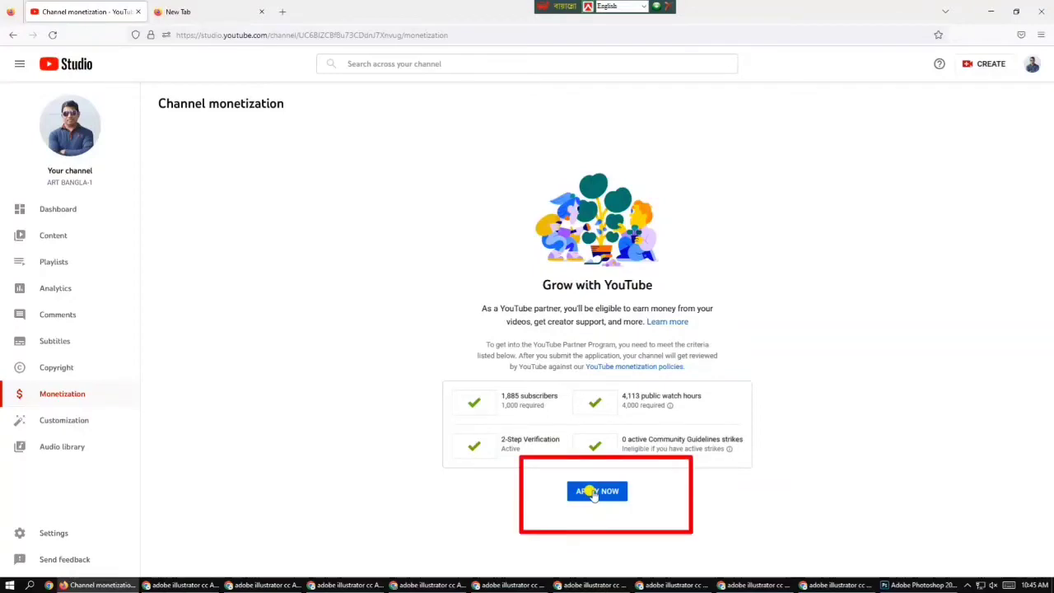
# Apply now to the YouTube Partner Program from the monetization page
pyautogui.click(596, 490)
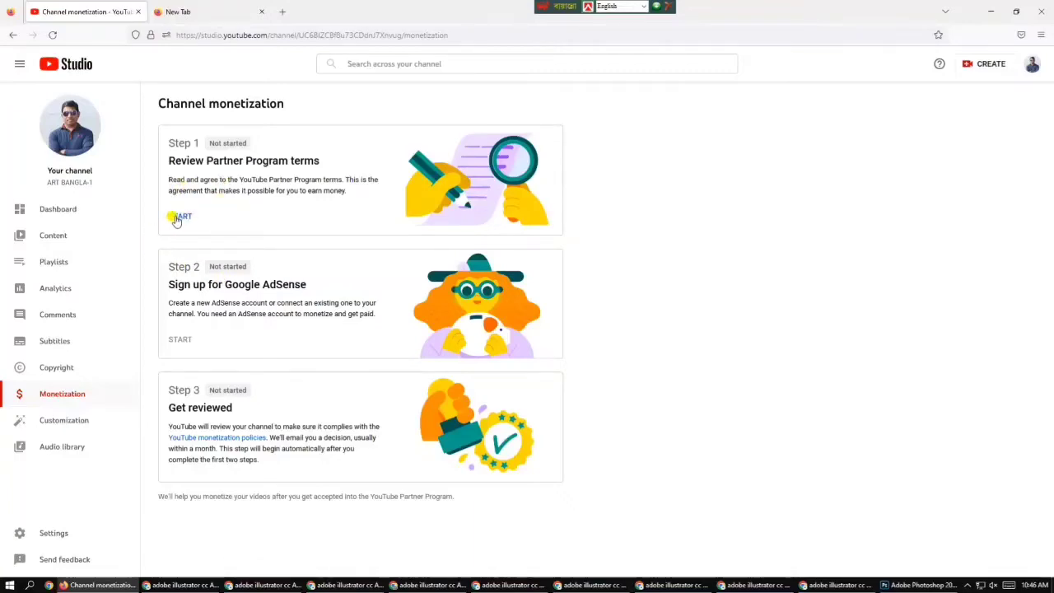
# Review and accept the YouTube Partner Program terms in Step 1
pyautogui.click(177, 217)
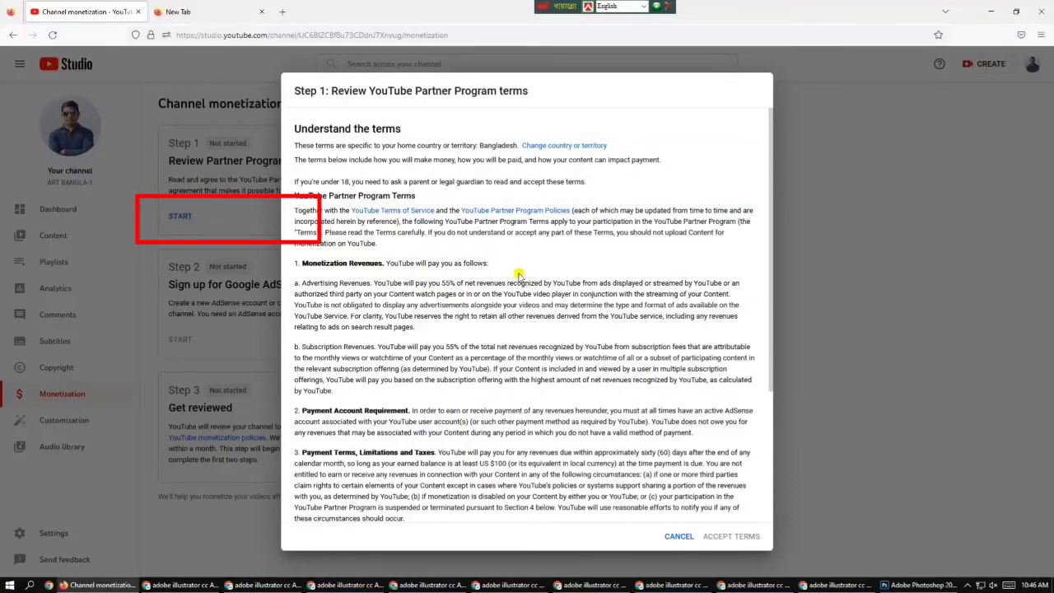
pyautogui.scroll(-3, 518, 274)
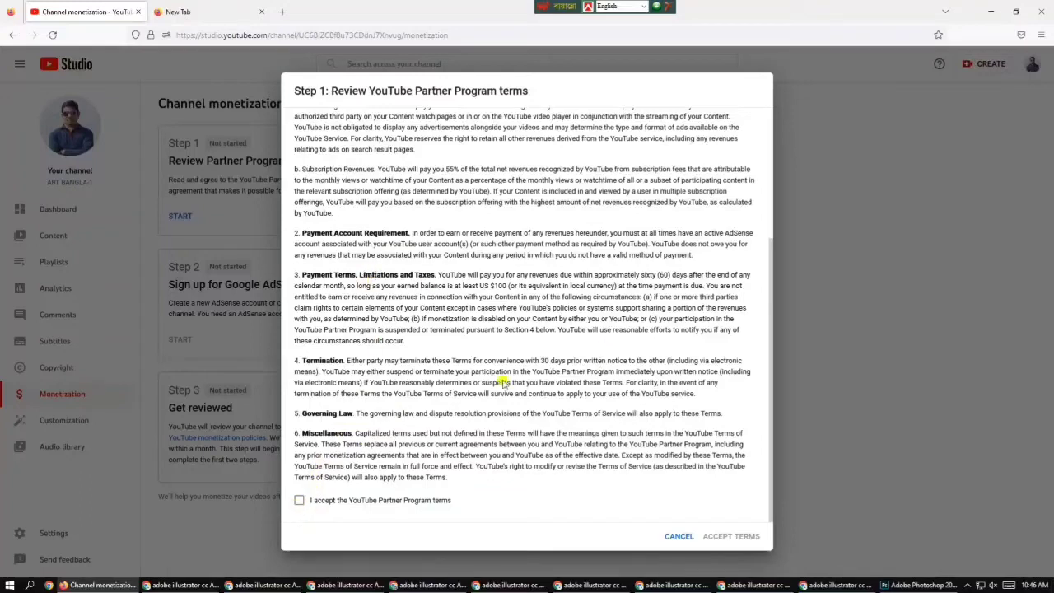
pyautogui.click(300, 501)
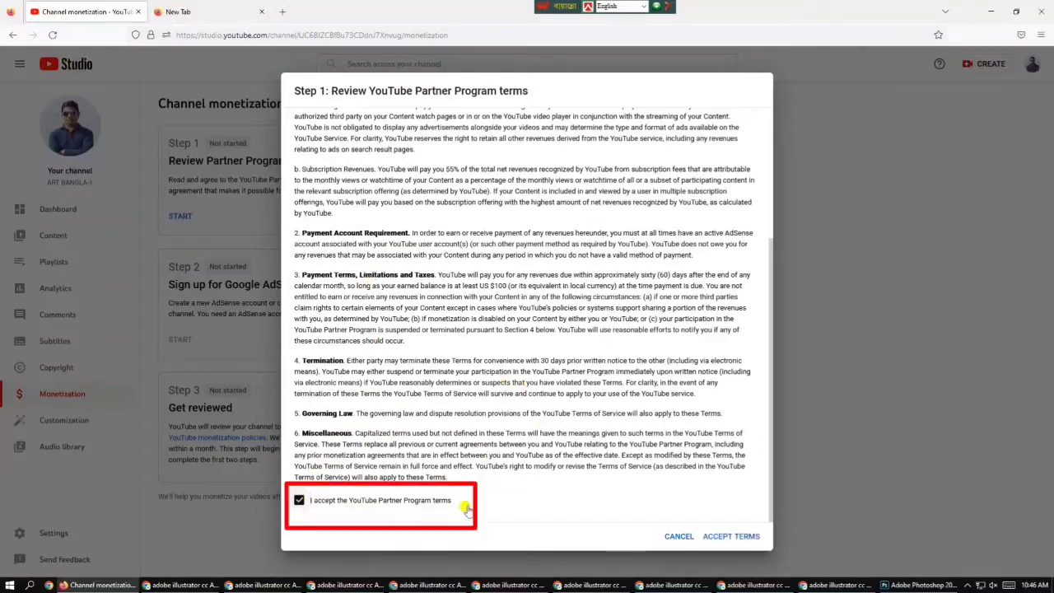
pyautogui.click(724, 536)
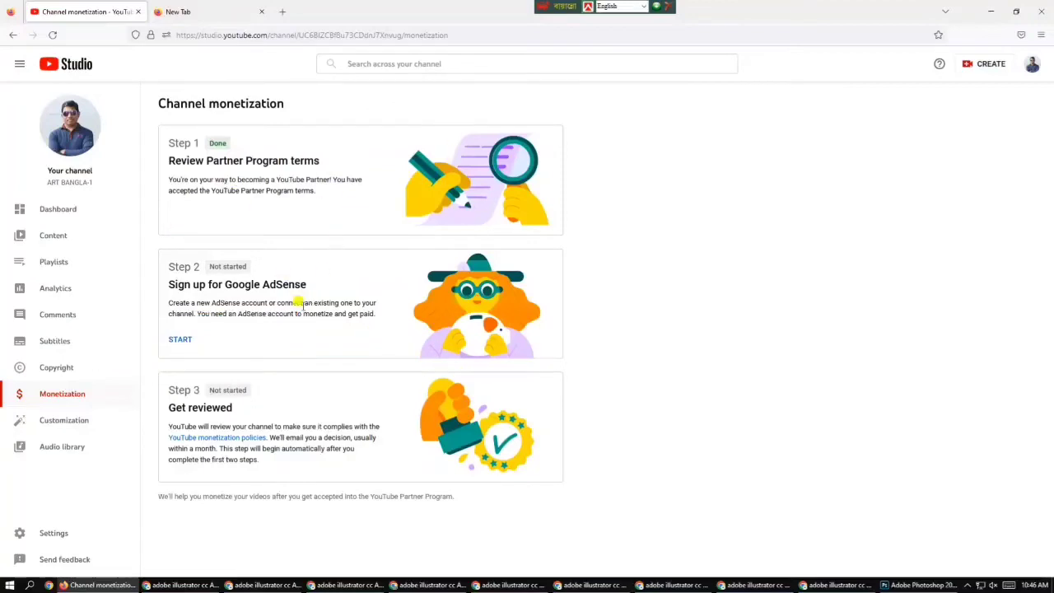
# Start Step 2, answer that no AdSense account exists yet, and continue to AdSense
pyautogui.click(180, 341)
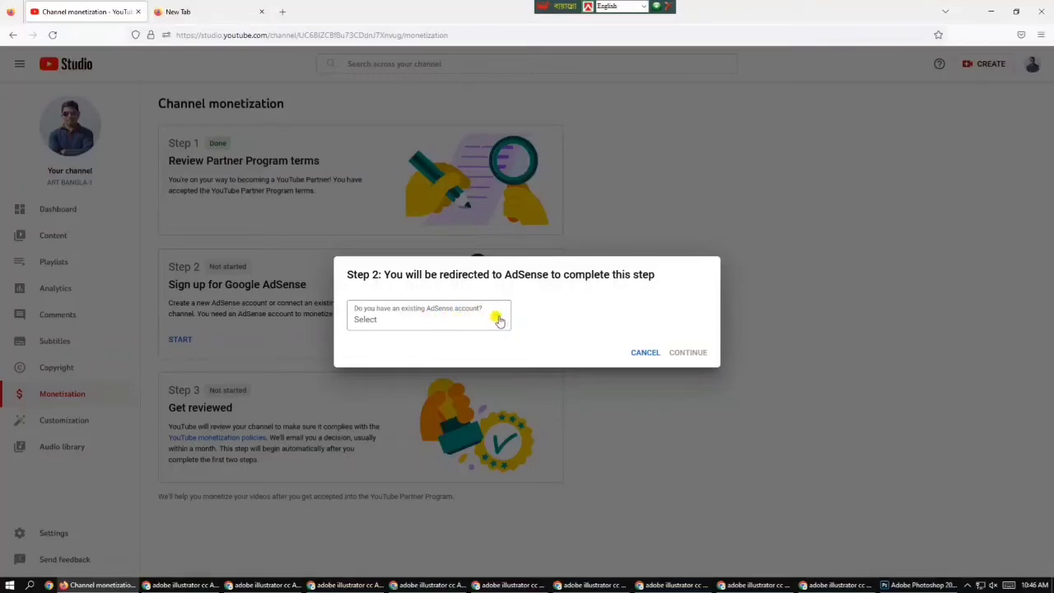
pyautogui.click(498, 320)
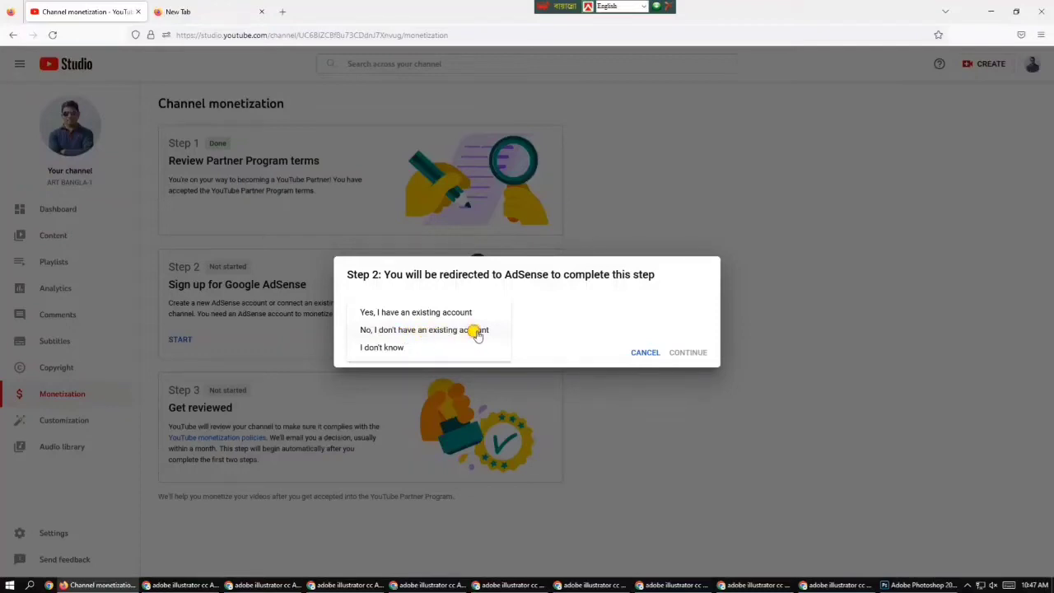
pyautogui.click(476, 332)
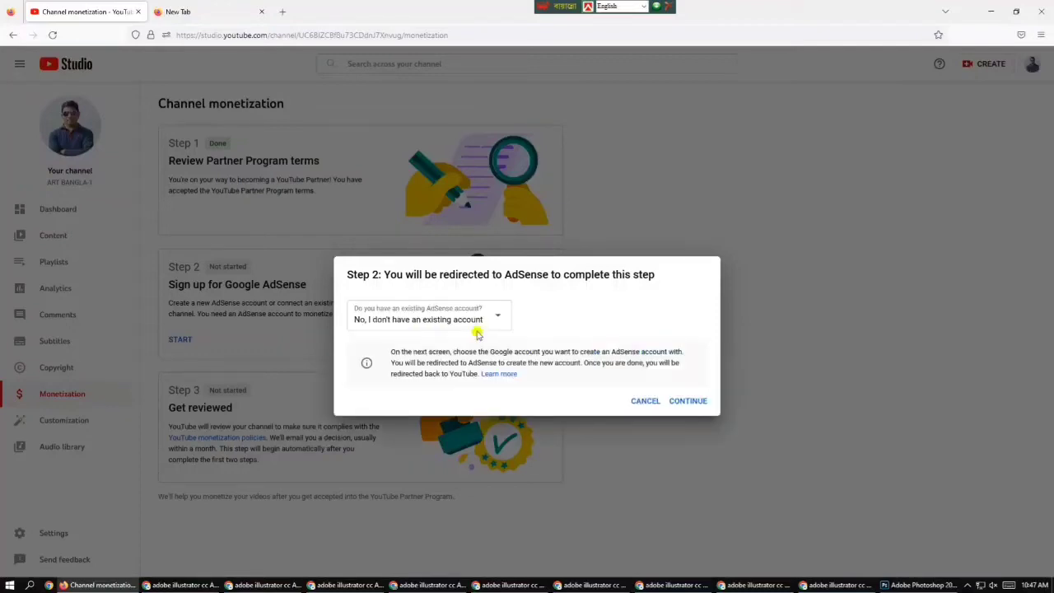
pyautogui.click(692, 402)
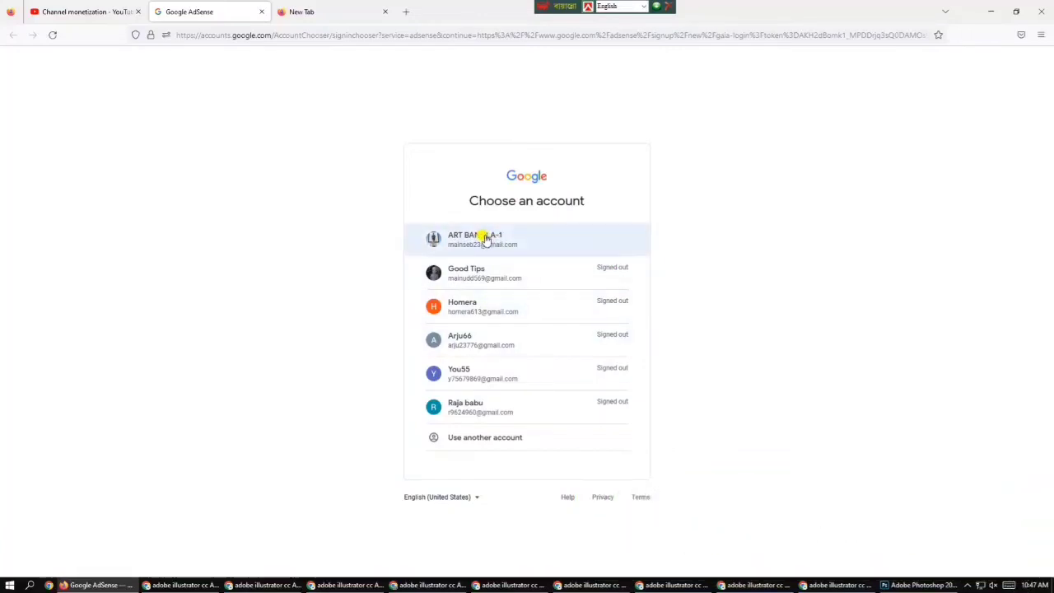
# Choose the ART BANGLA-1 Google account in the AdSense account chooser
pyautogui.click(334, 13)
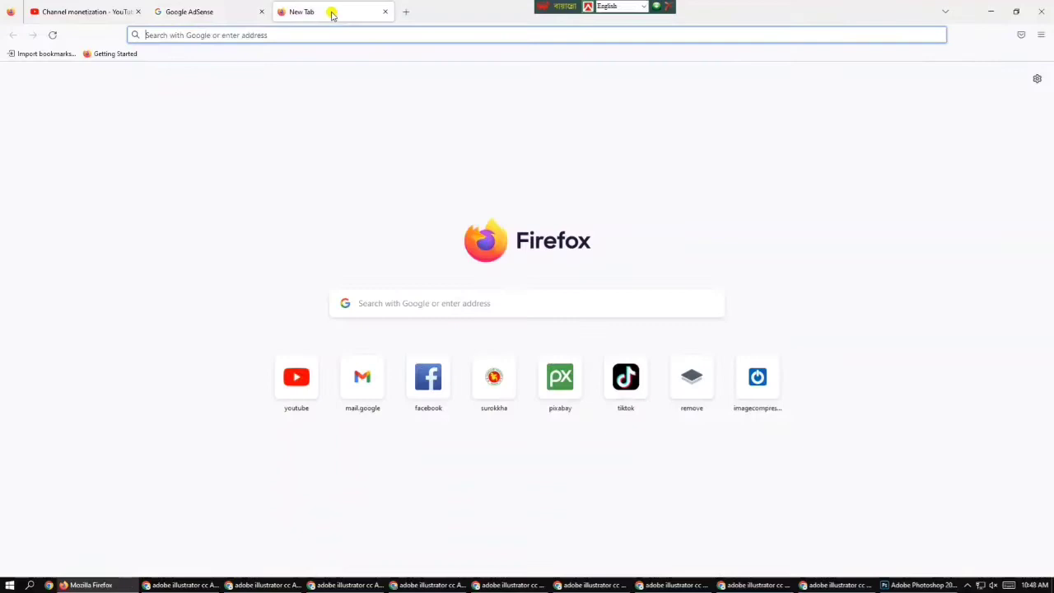
pyautogui.click(241, 10)
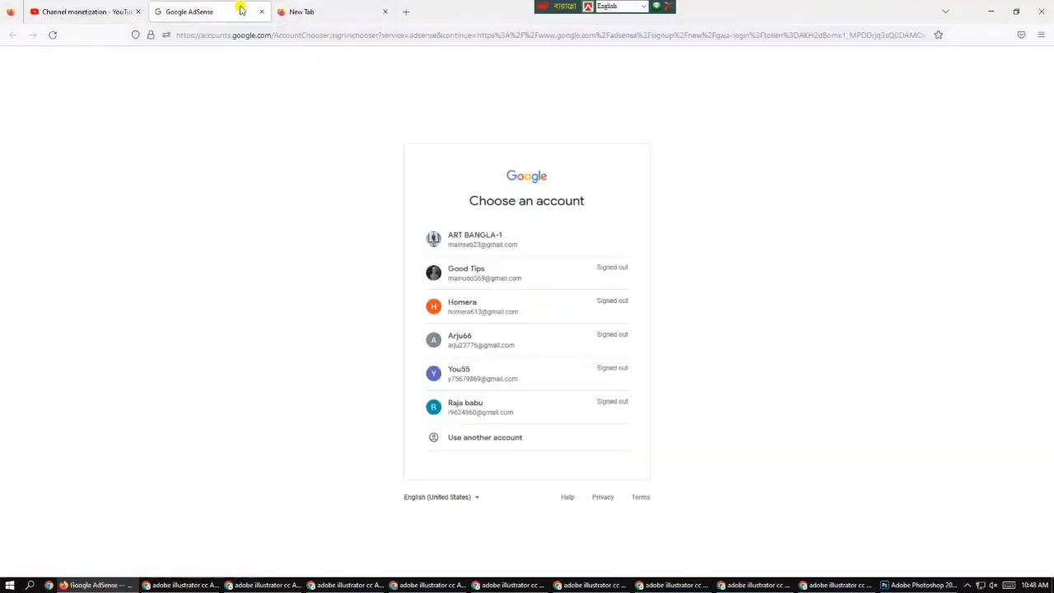
pyautogui.click(510, 243)
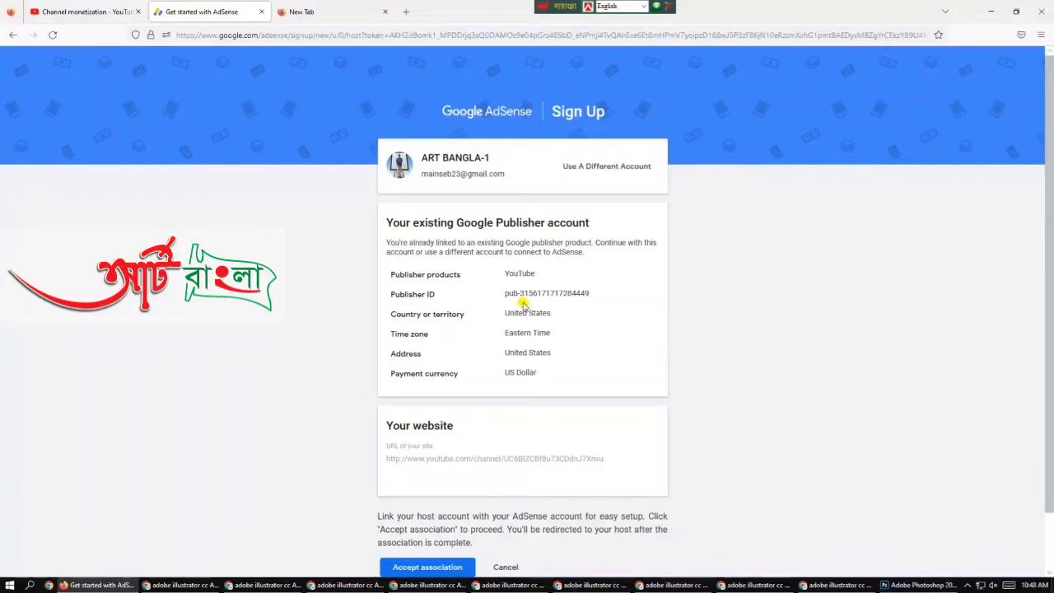
# Scroll down the AdSense Sign Up page to the website section
pyautogui.scroll(-1, 523, 304)
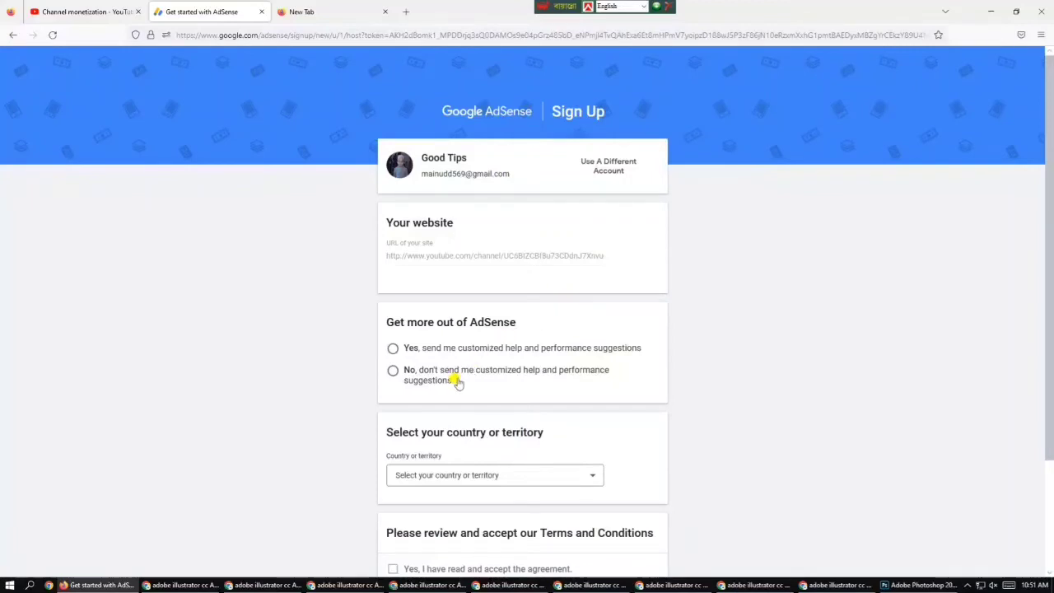
# Set the sign-up country to Bangladesh
pyautogui.scroll(-1, 531, 379)
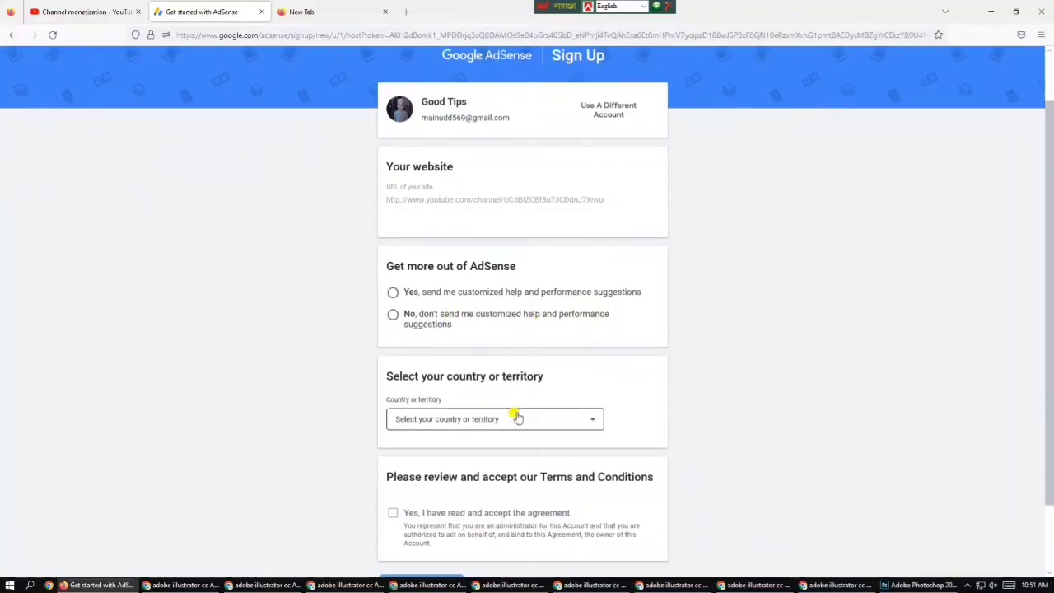
pyautogui.click(515, 423)
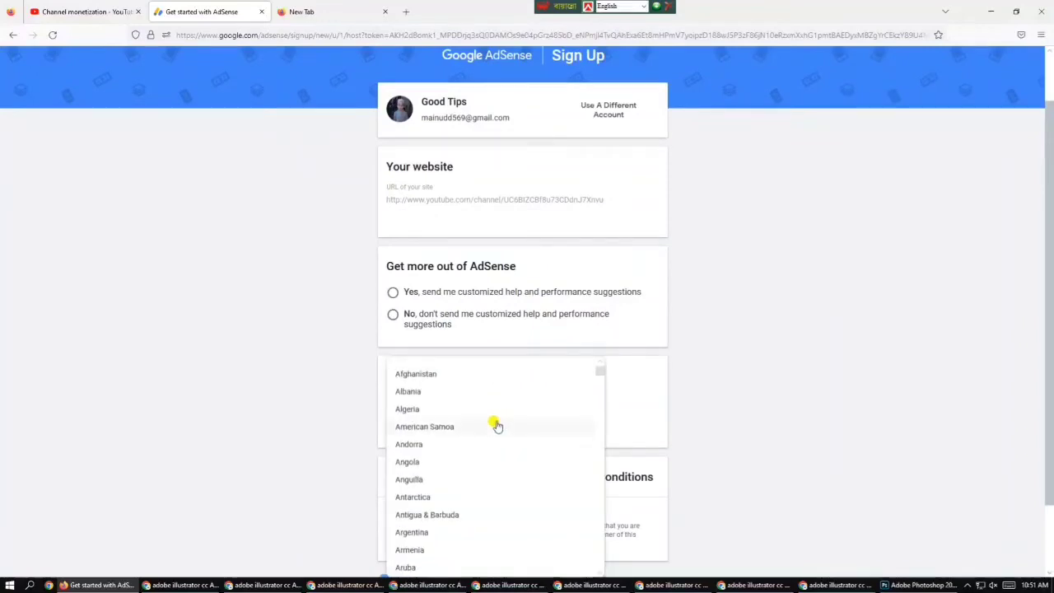
pyautogui.scroll(-2, 494, 425)
pyautogui.press('b')
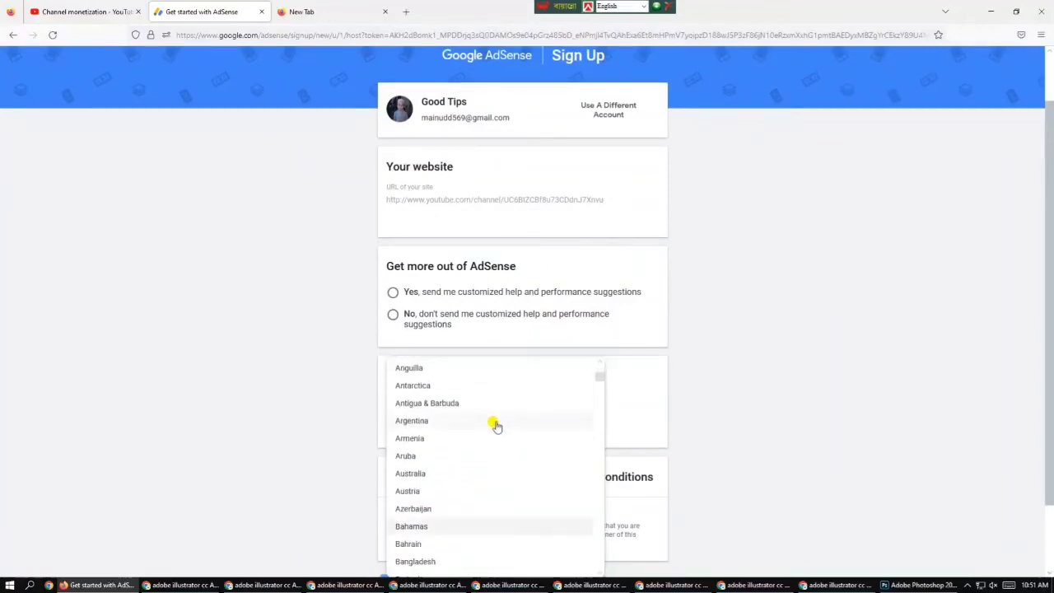
pyautogui.scroll(-5, 496, 426)
pyautogui.scroll(2, 495, 425)
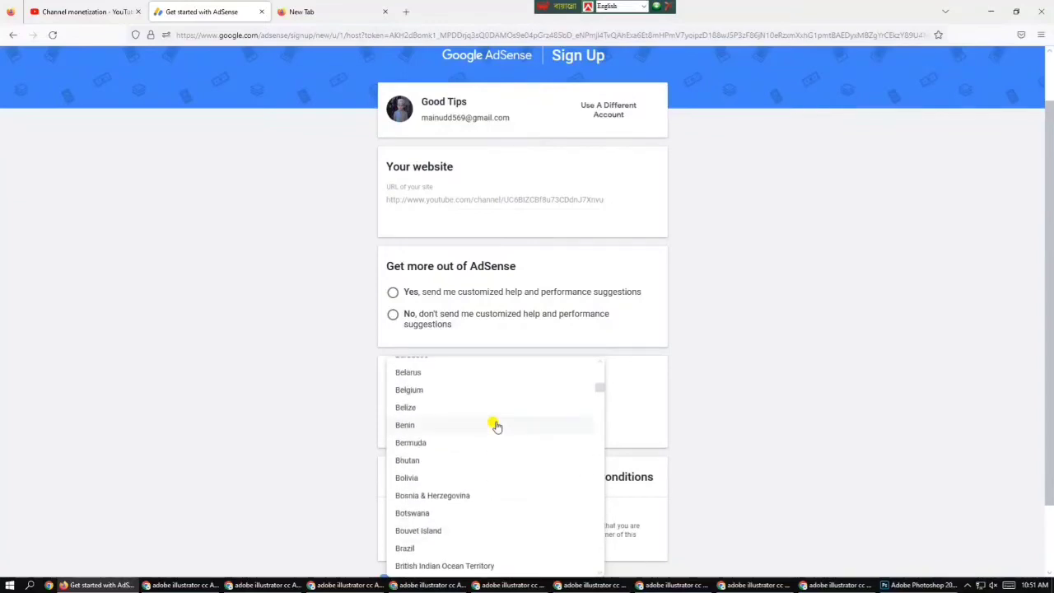
pyautogui.scroll(-3, 496, 426)
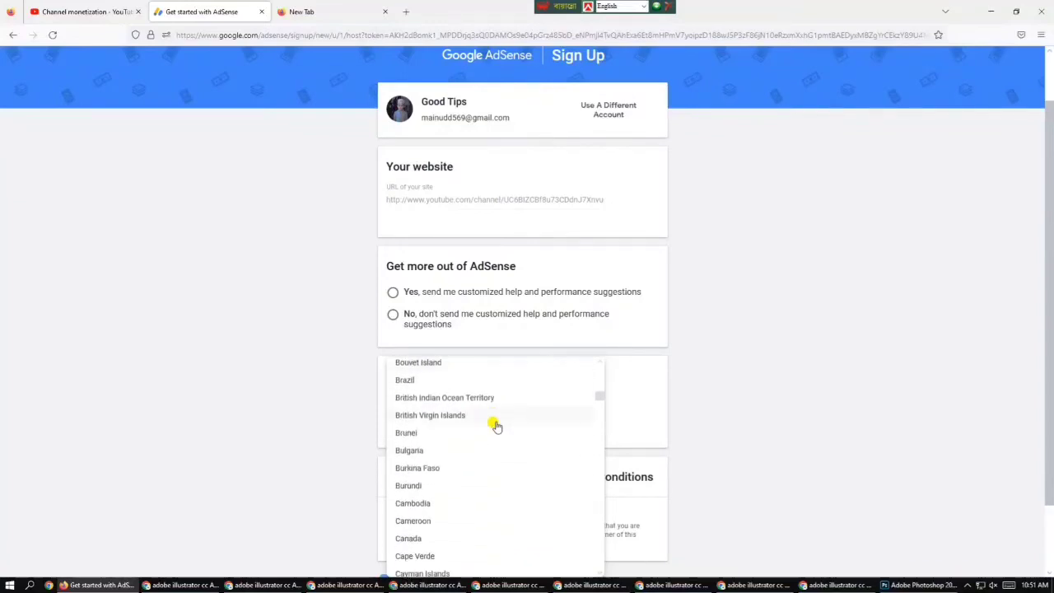
pyautogui.scroll(-1, 495, 426)
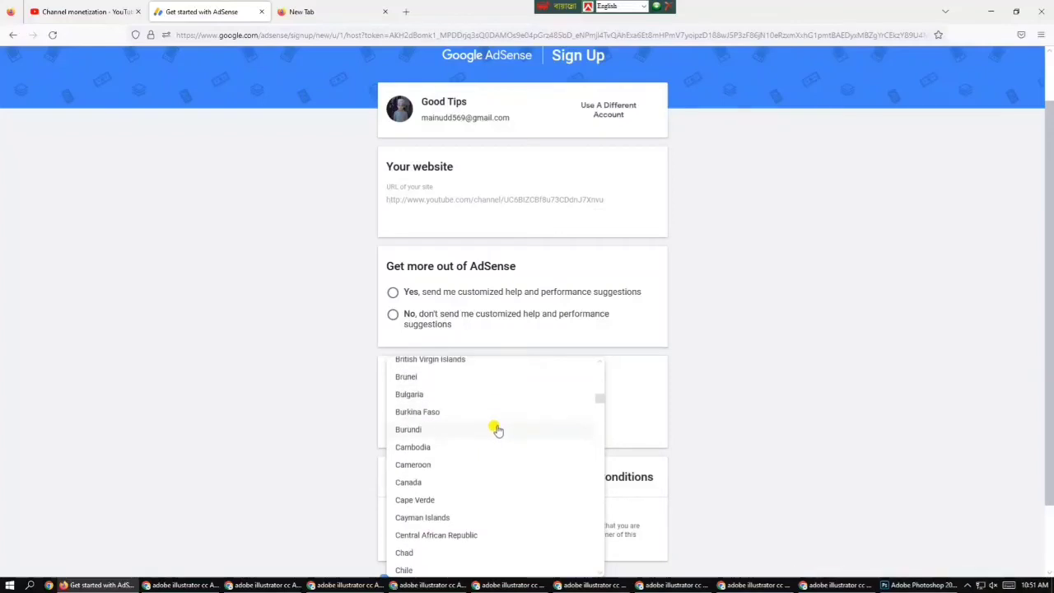
pyautogui.scroll(4, 496, 429)
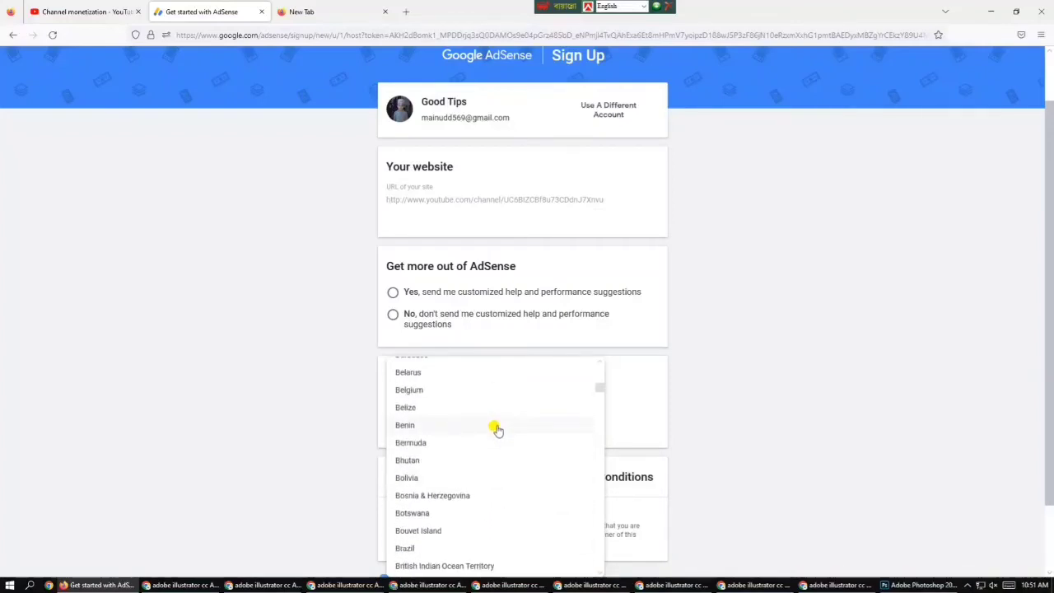
pyautogui.scroll(2, 496, 426)
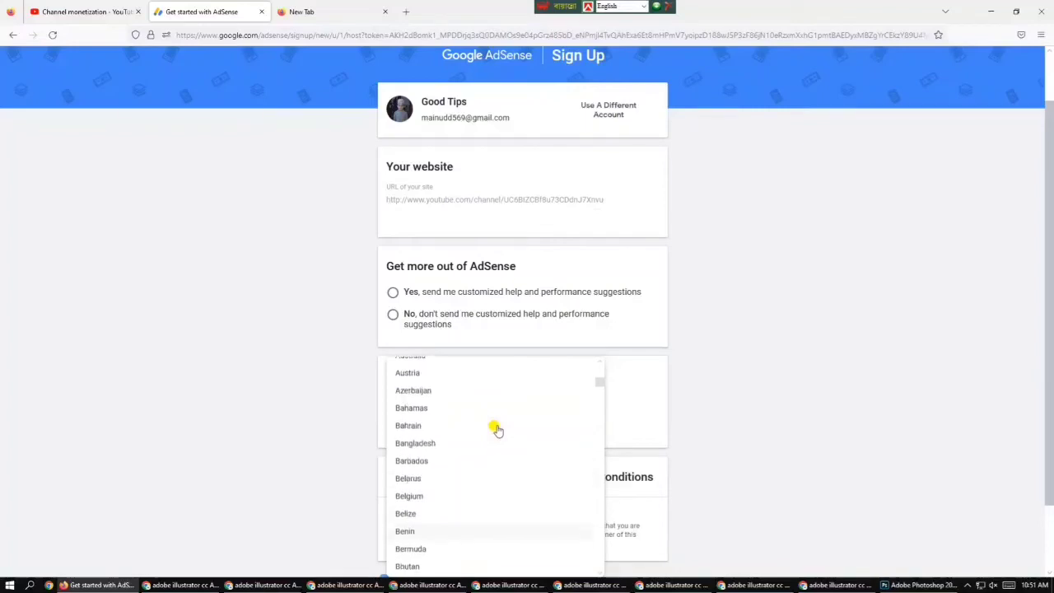
pyautogui.click(408, 449)
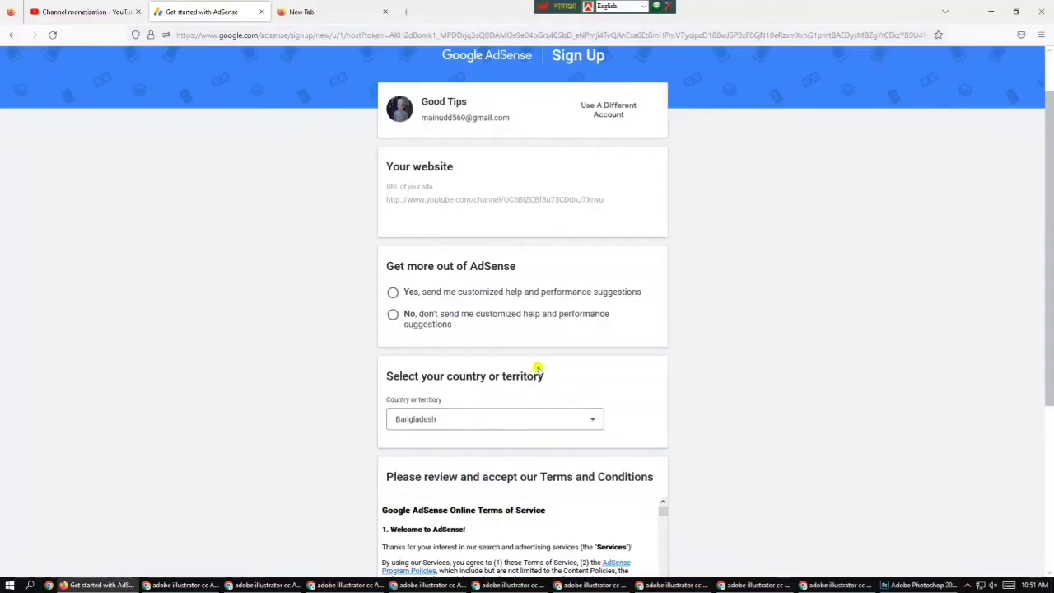
pyautogui.scroll(-2, 536, 368)
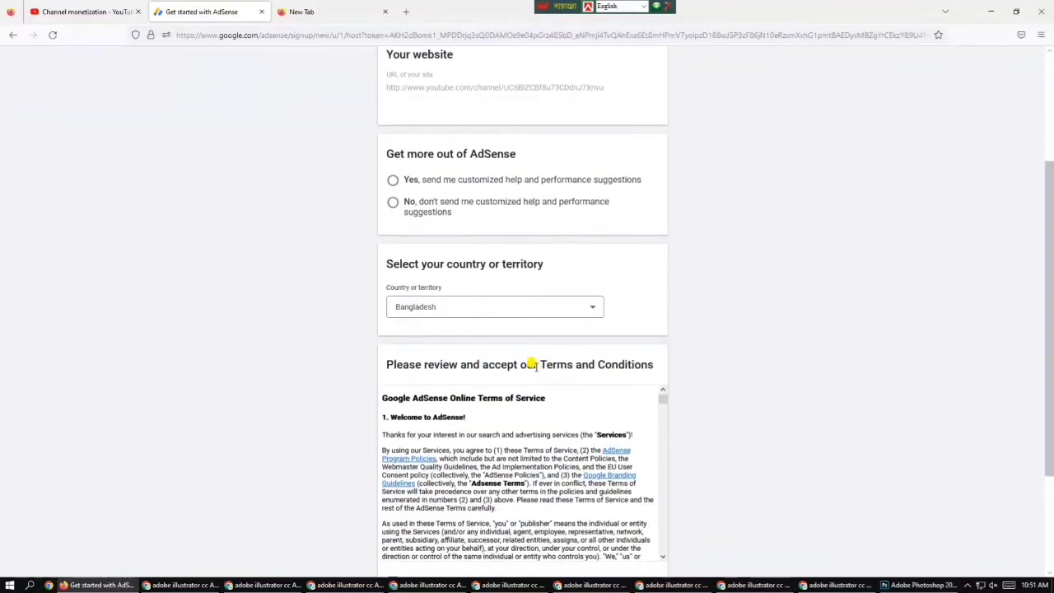
pyautogui.scroll(3, 532, 365)
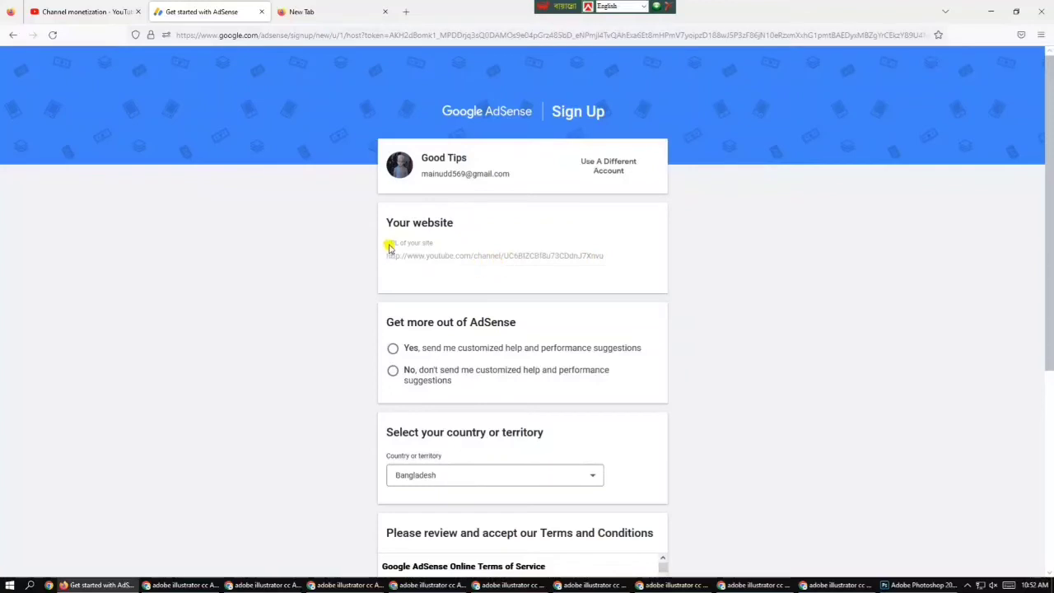
# Answer No to customized help and performance suggestions
pyautogui.click(393, 373)
pyautogui.scroll(-2, 539, 338)
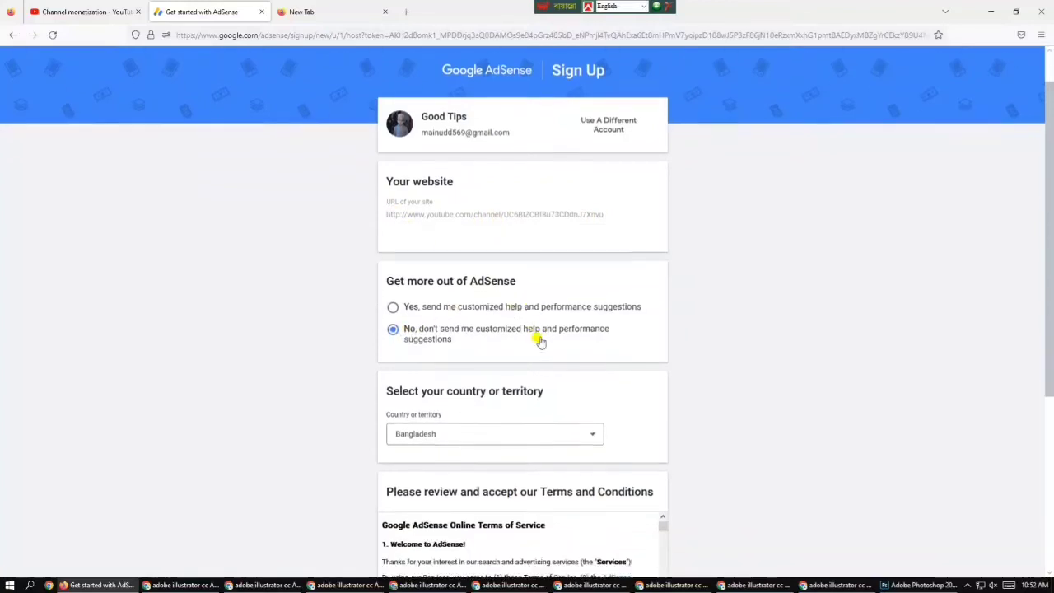
pyautogui.scroll(-1, 539, 339)
pyautogui.scroll(3, 539, 338)
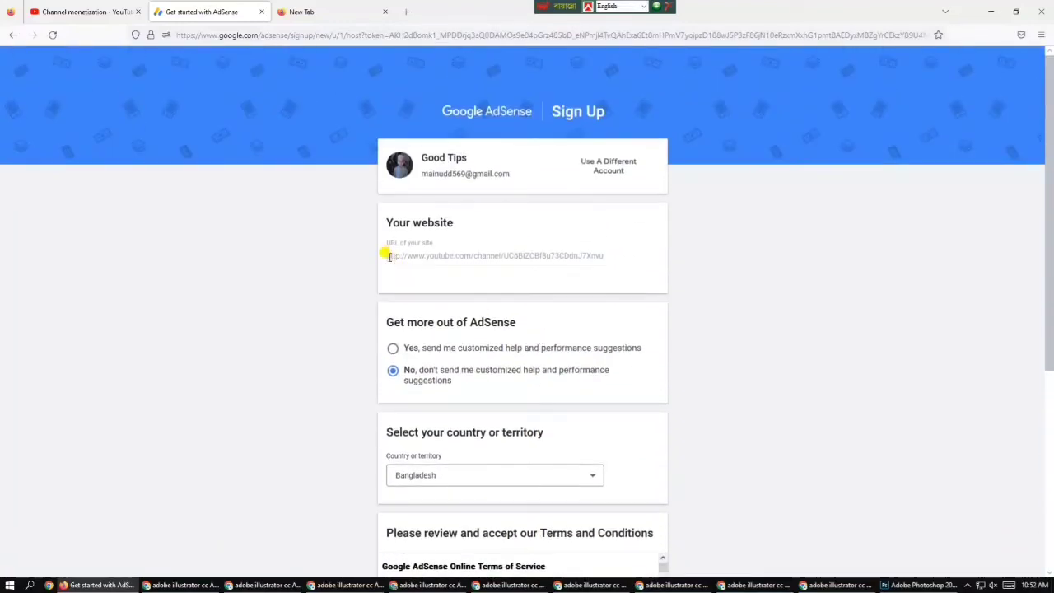
# Copy the website URL, confirm it opens the ART BANGLA-1 channel, then close that tab
pyautogui.moveTo(386, 253); pyautogui.dragTo(609, 247)
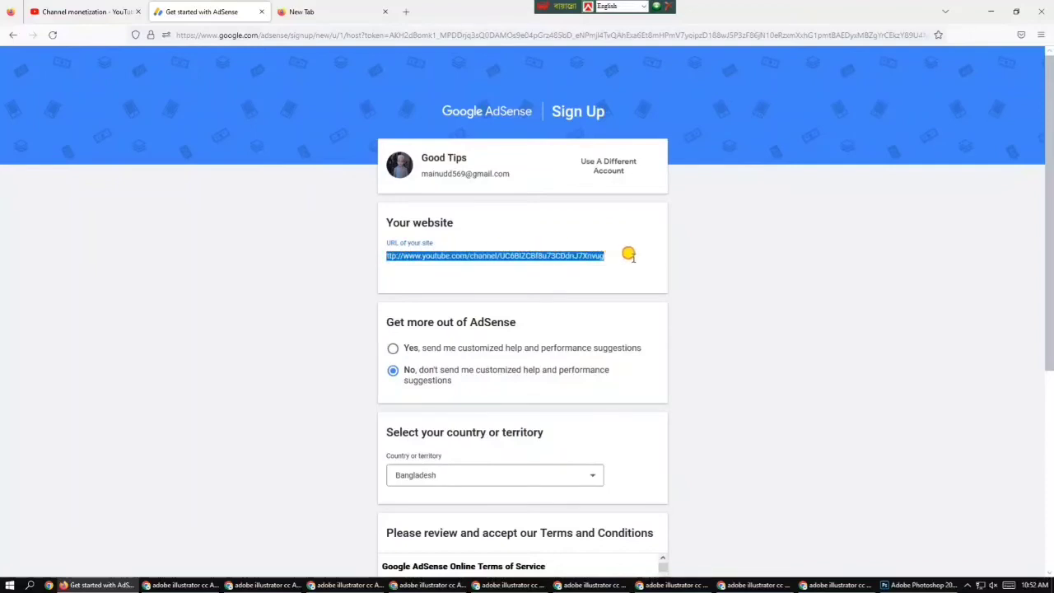
pyautogui.rightClick(563, 256)
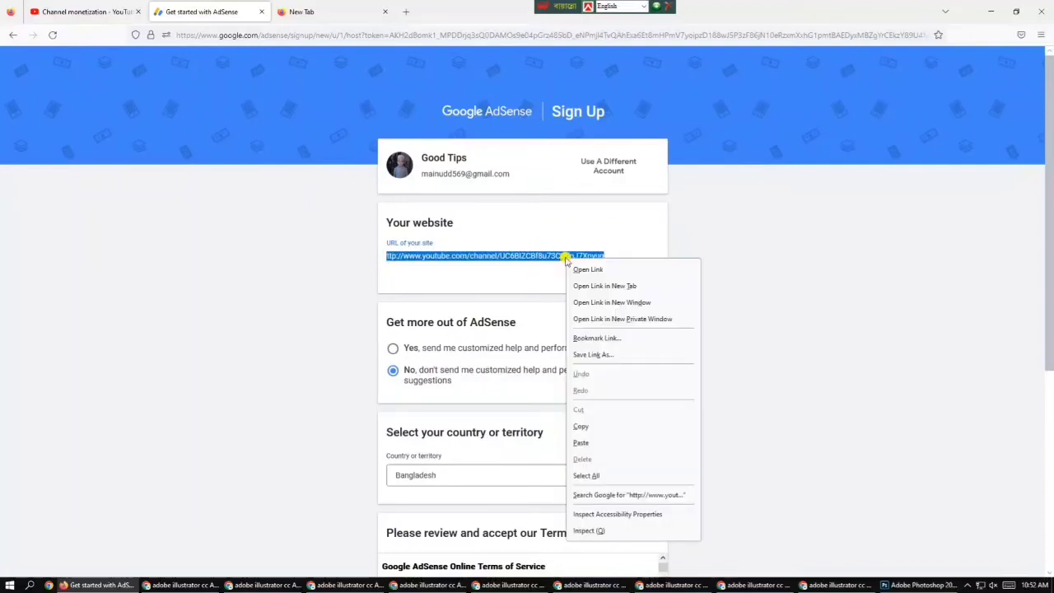
pyautogui.click(583, 426)
pyautogui.click(361, 11)
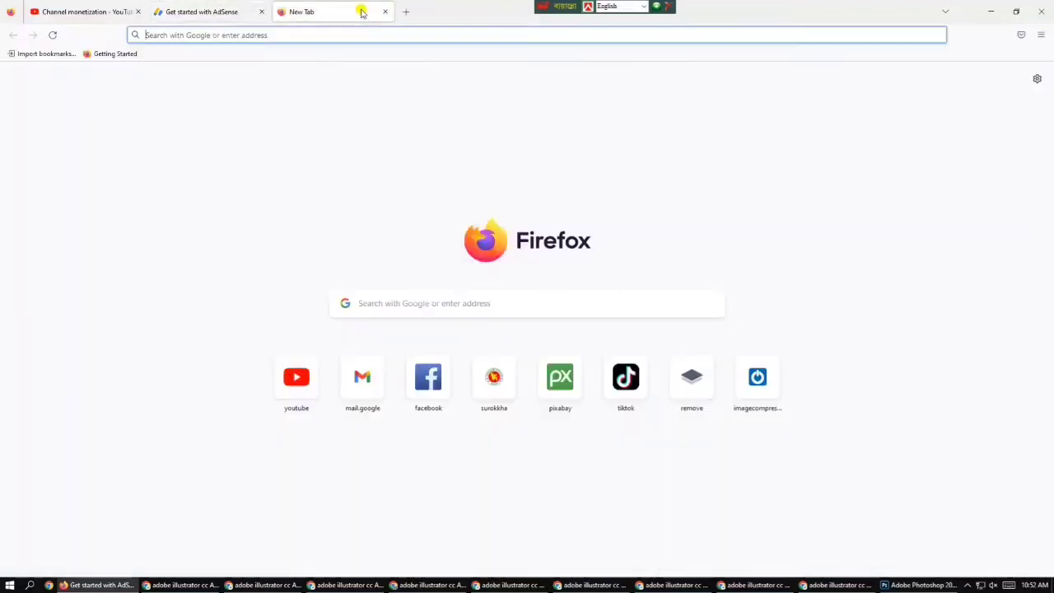
pyautogui.rightClick(360, 29)
pyautogui.click(388, 110)
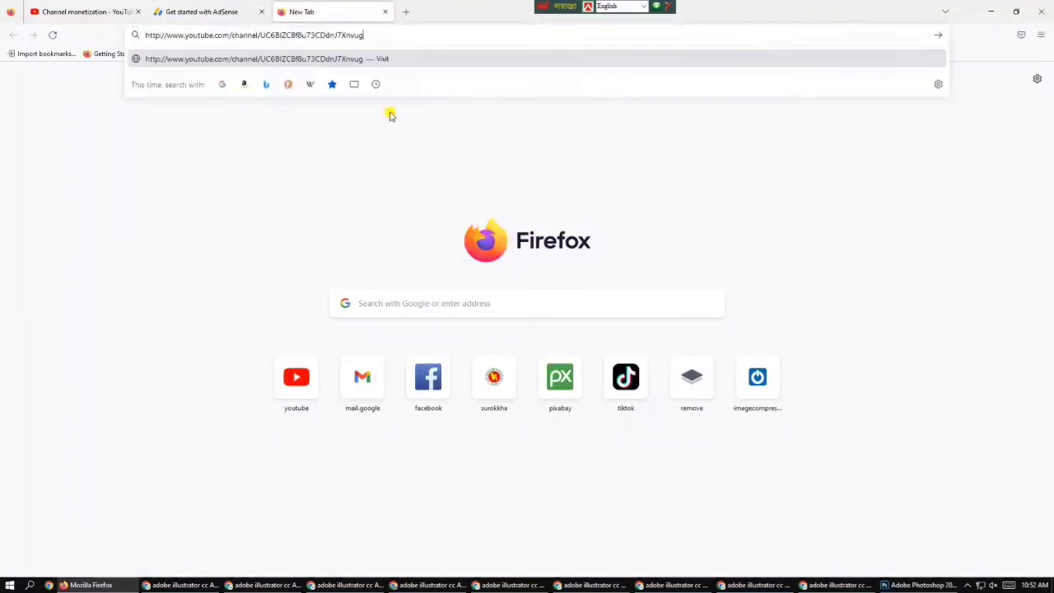
pyautogui.press('Return')
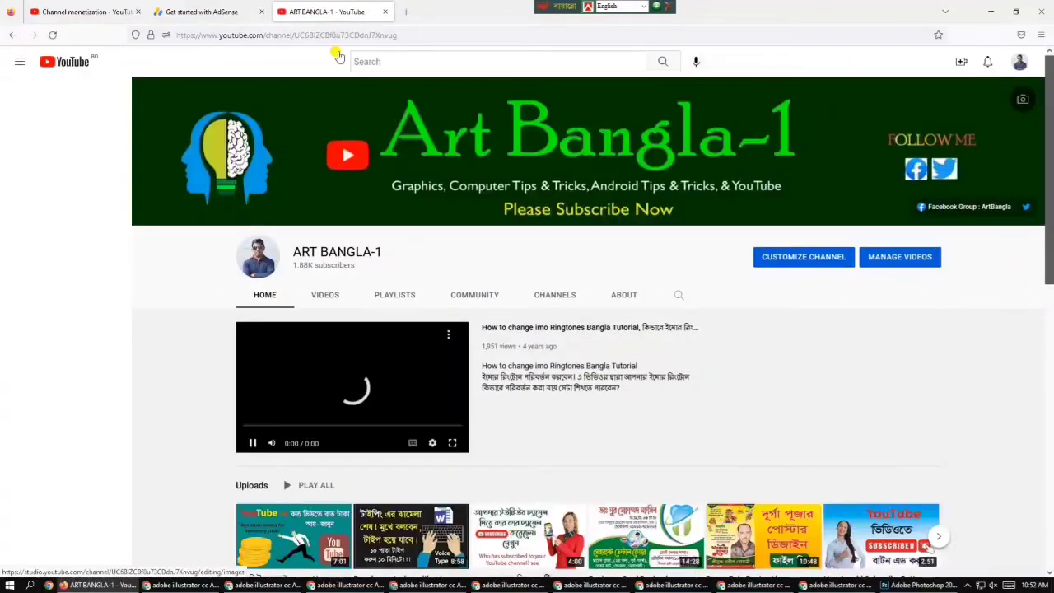
pyautogui.hotkey('ctrl', 'w')
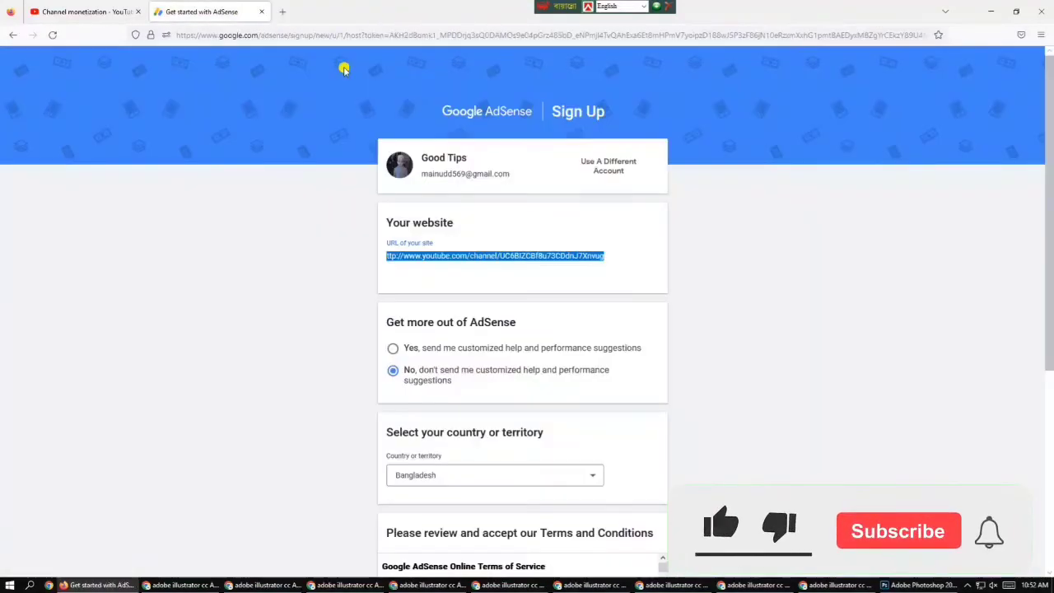
pyautogui.click(635, 266)
# Accept the AdSense terms and conditions and submit to create the account
pyautogui.scroll(-2, 626, 267)
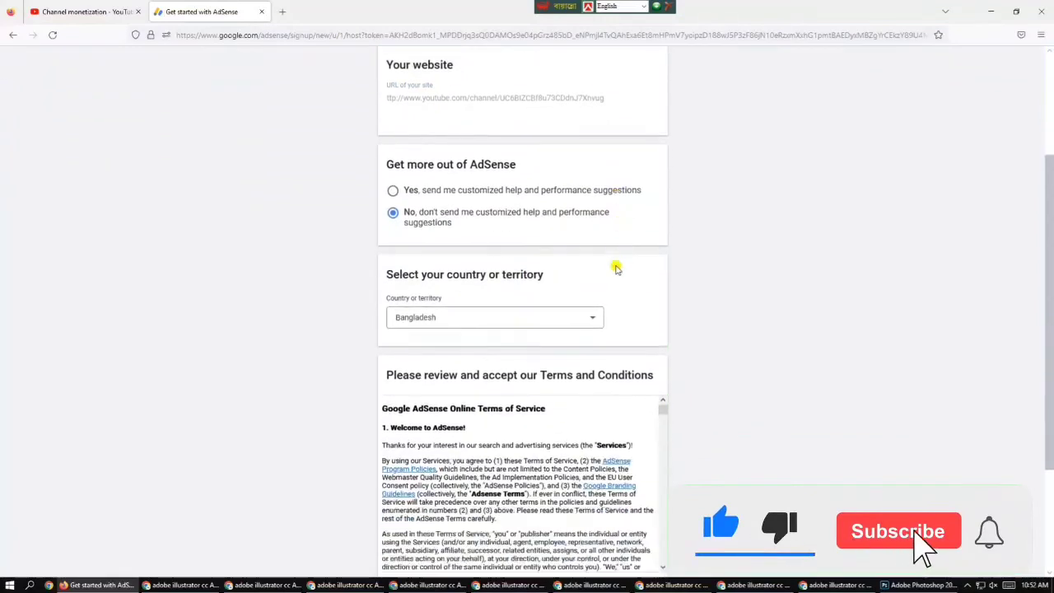
pyautogui.scroll(-1, 616, 268)
pyautogui.scroll(-1, 536, 252)
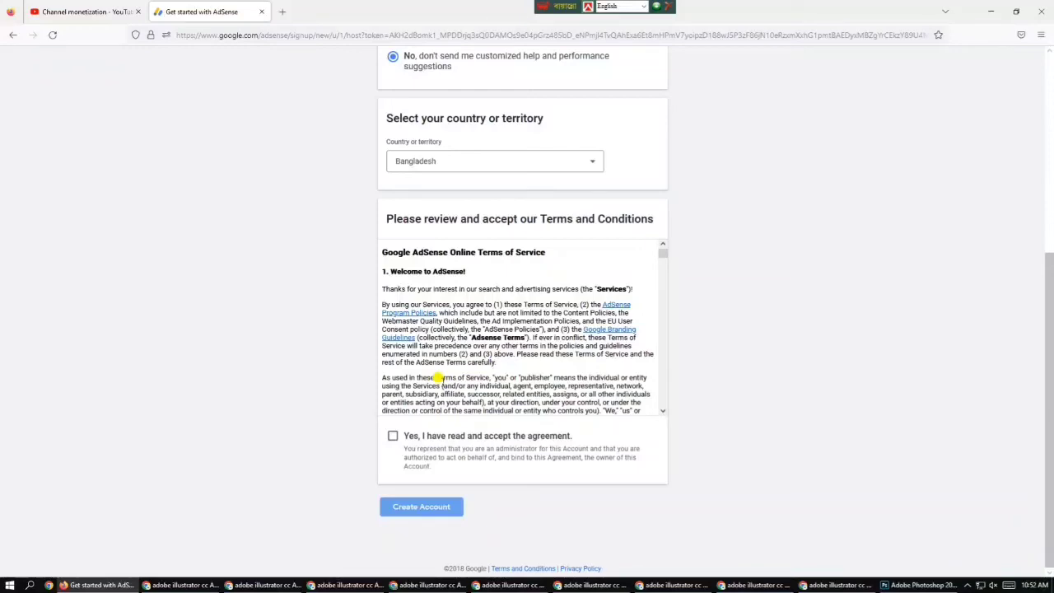
pyautogui.scroll(1, 511, 350)
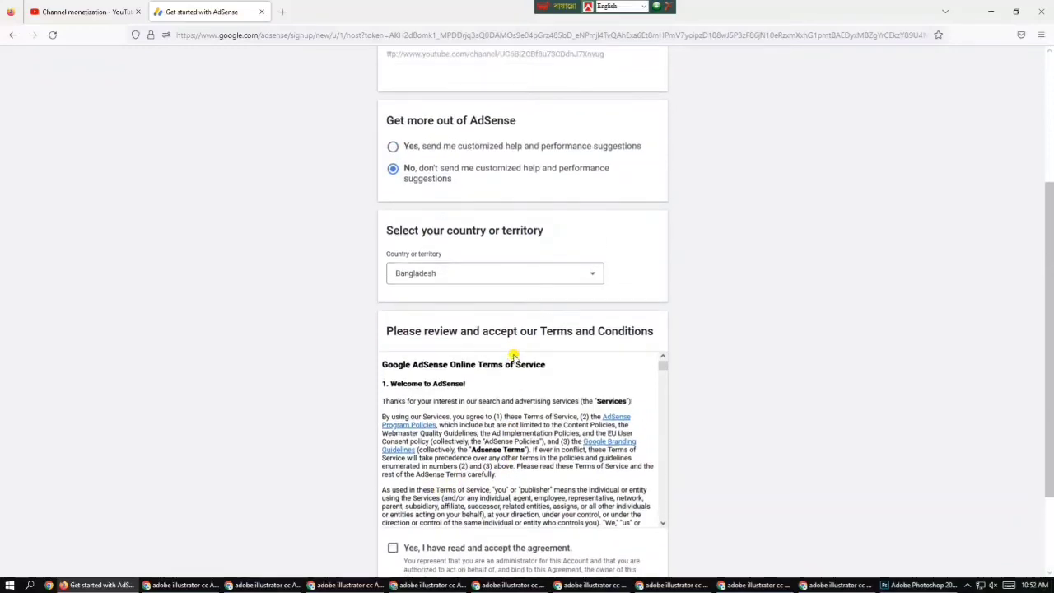
pyautogui.scroll(-10, 484, 370)
pyautogui.scroll(-10, 506, 382)
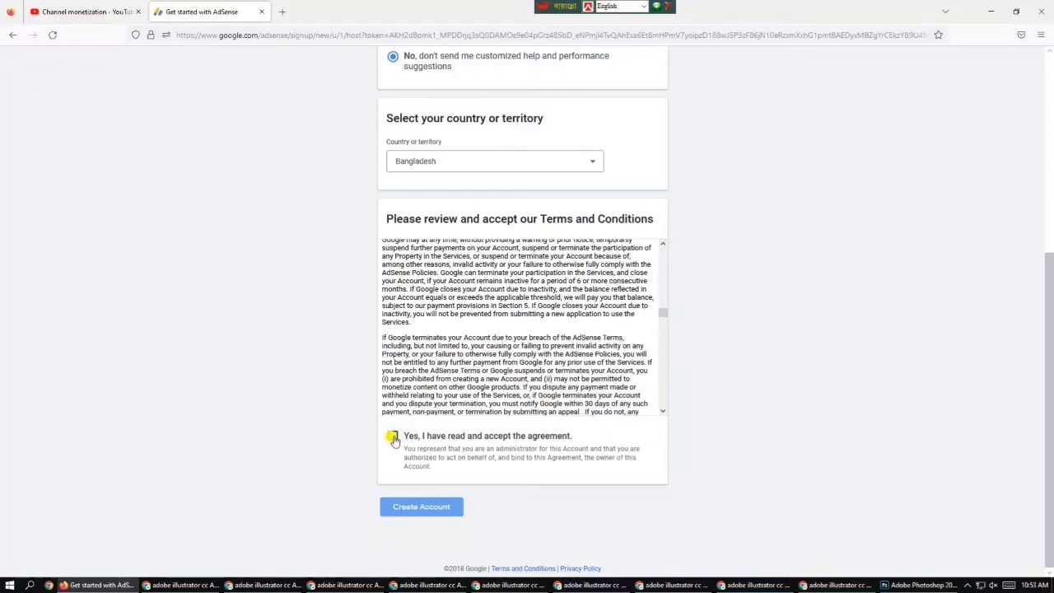
pyautogui.click(394, 439)
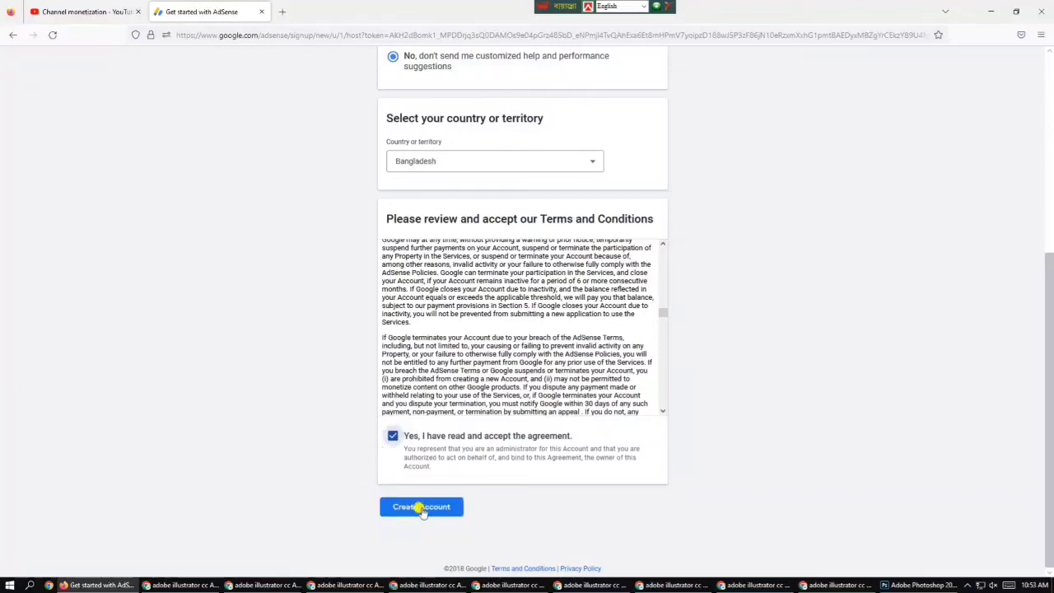
pyautogui.click(422, 507)
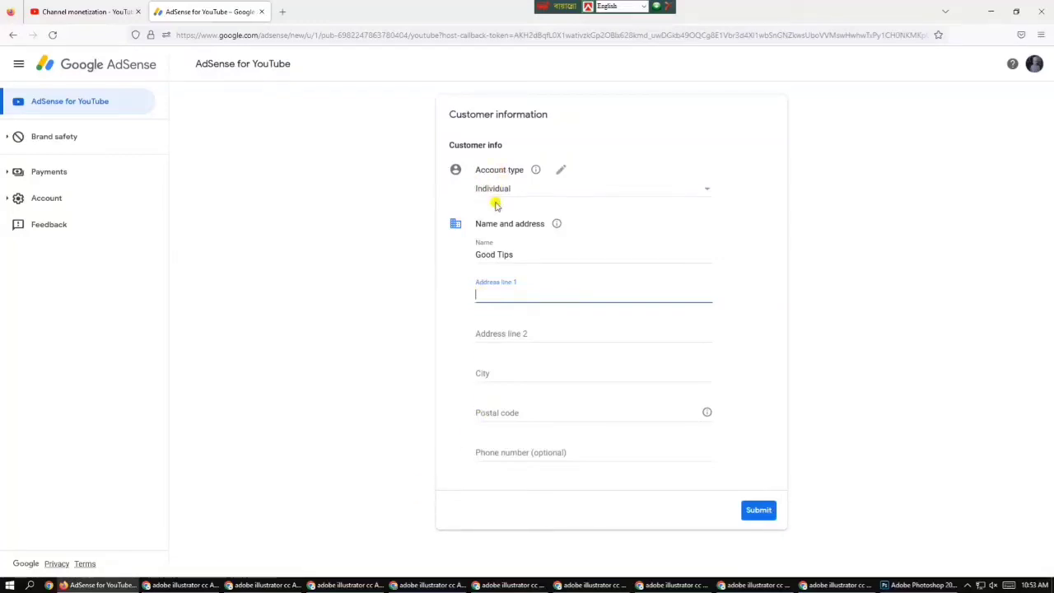
# Choose Individual as the account type on the AdSense customer information form
pyautogui.click(700, 193)
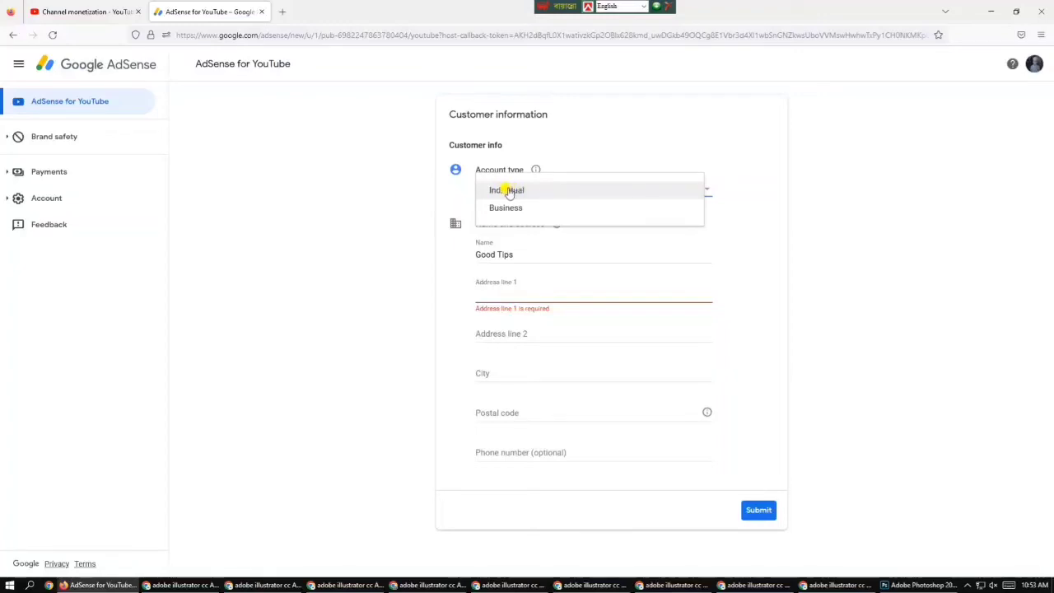
pyautogui.click(512, 191)
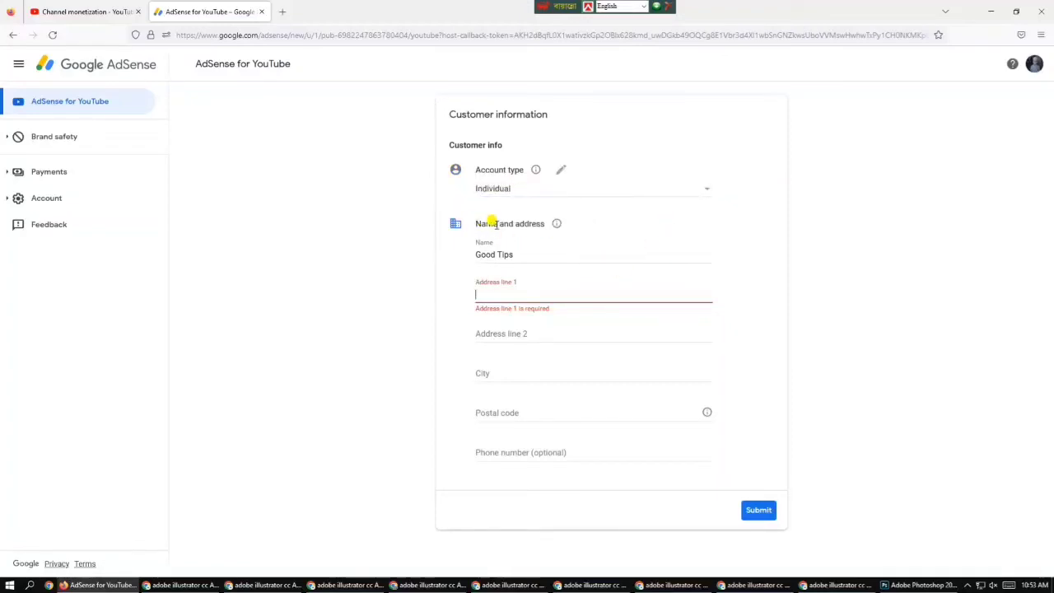
# Replace the old text in the Name field with the customer's full name
pyautogui.click(527, 254)
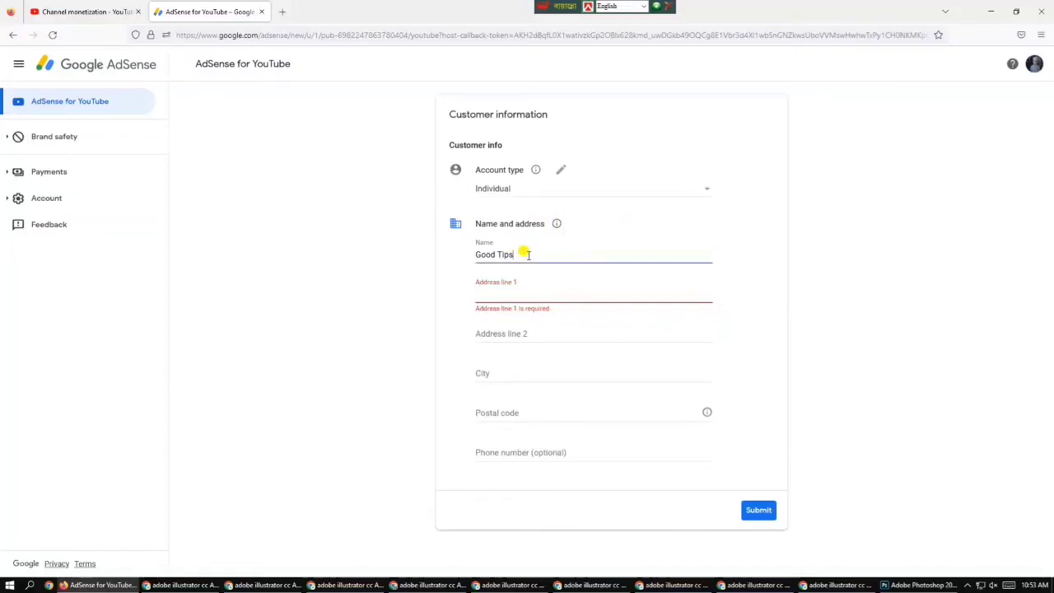
pyautogui.press('BackSpace')
pyautogui.press('BackSpace')
pyautogui.press('BackSpace')
pyautogui.press('BackSpace')
pyautogui.press('BackSpace')
pyautogui.press('BackSpace')
pyautogui.press('BackSpace')
pyautogui.press('BackSpace')
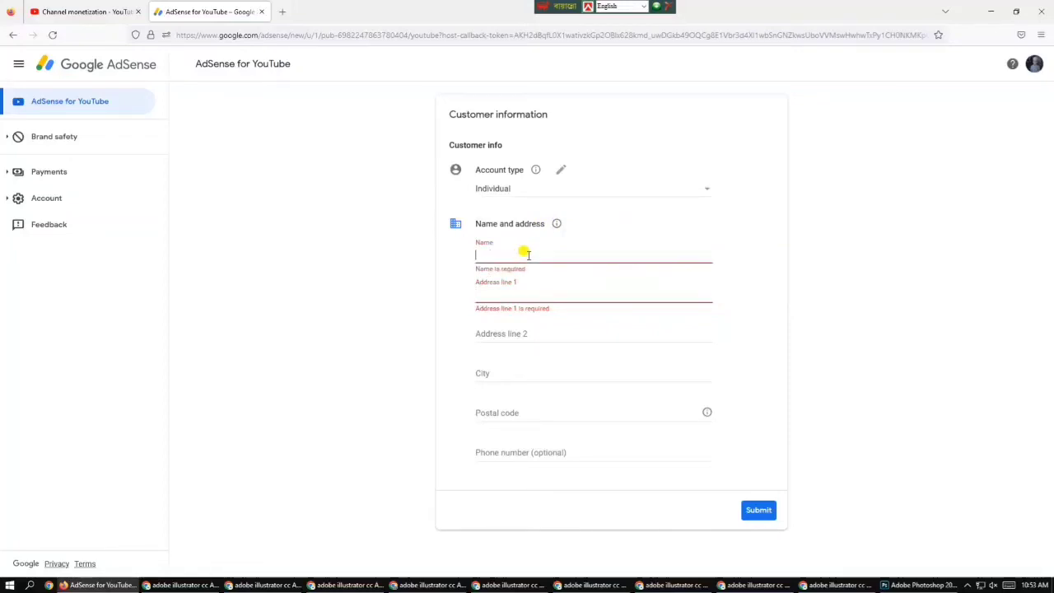
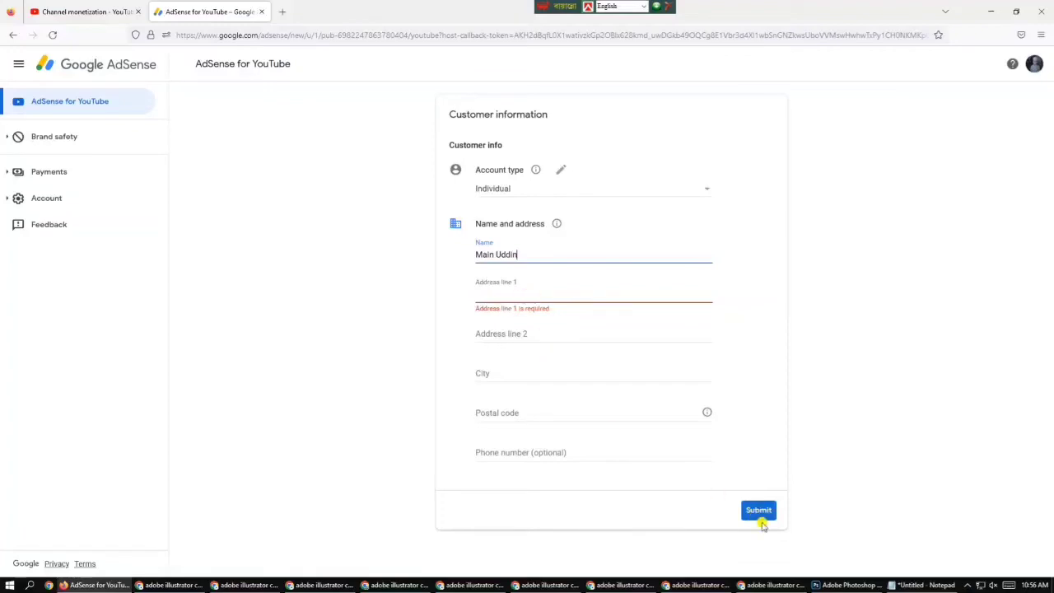
# Copy the saved address line from Notepad and return to the form's Address line 1
pyautogui.click(914, 585)
pyautogui.moveTo(525, 157); pyautogui.dragTo(170, 157)
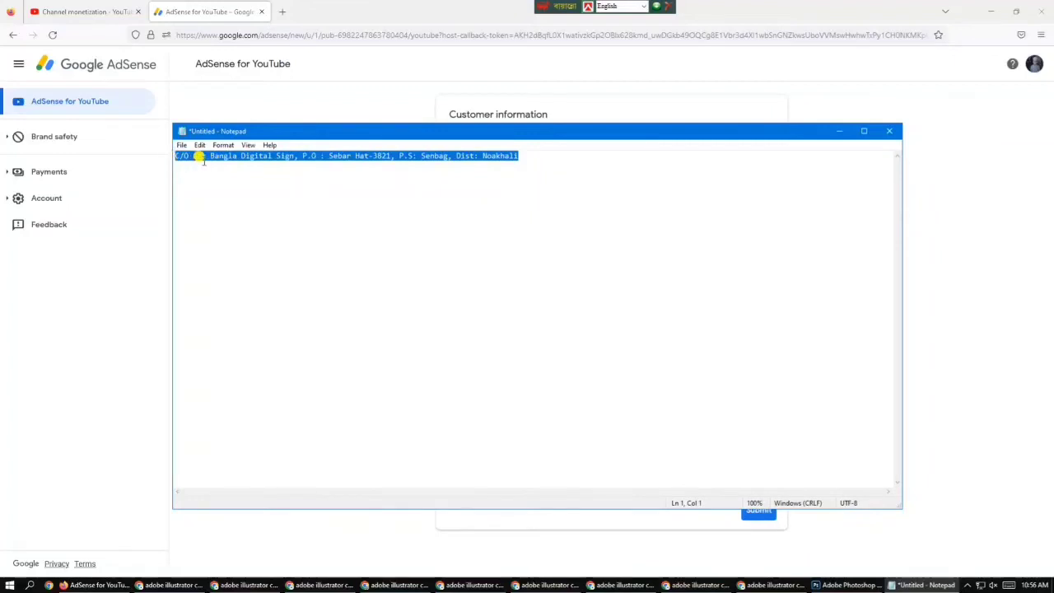
pyautogui.rightClick(200, 158)
pyautogui.click(228, 196)
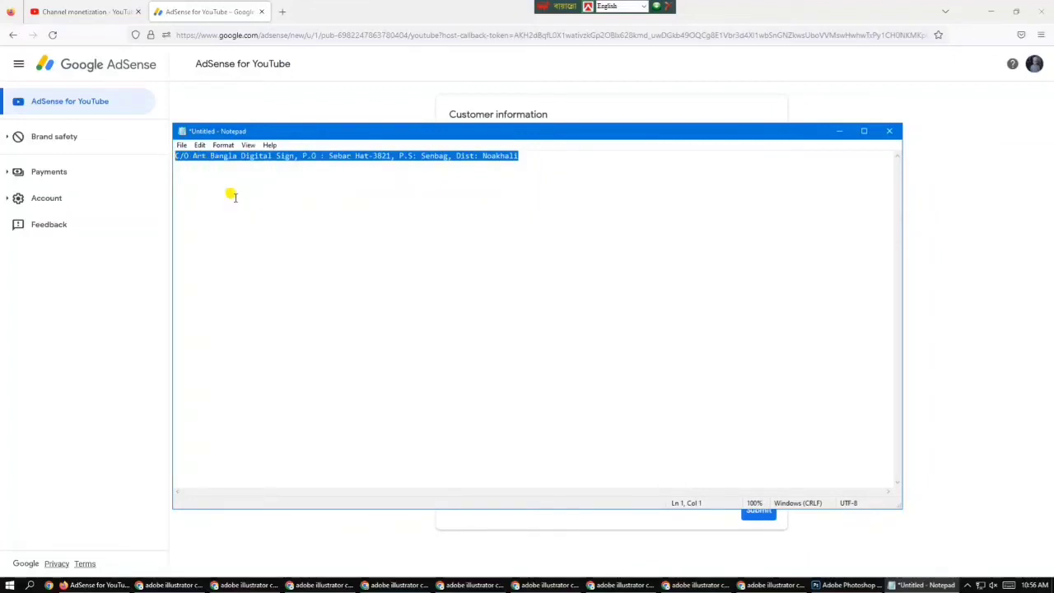
pyautogui.click(218, 10)
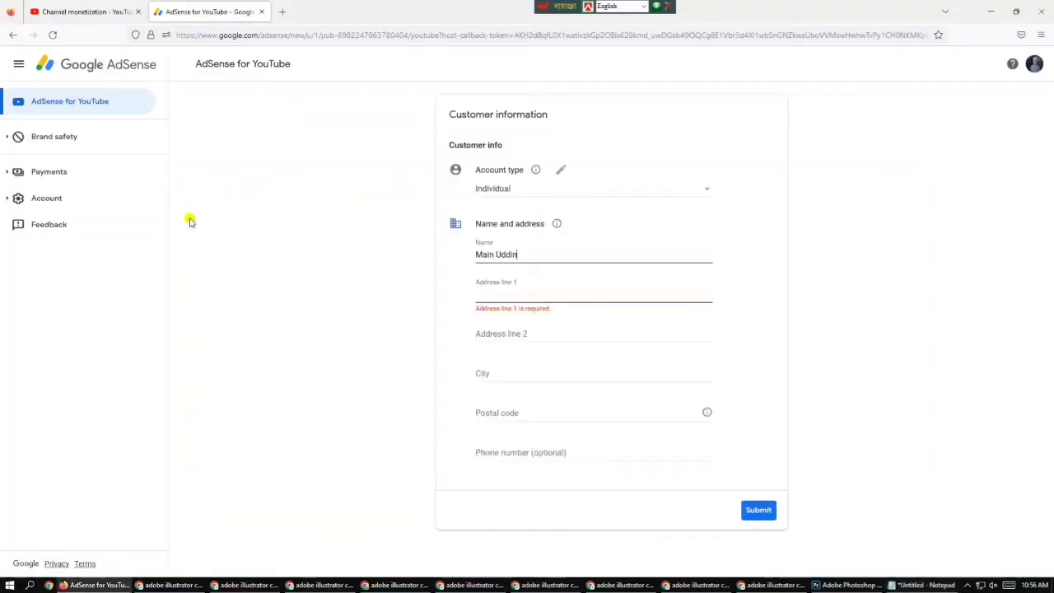
pyautogui.click(508, 293)
pyautogui.rightClick(508, 293)
# Paste the address into Address line 1 and put 'Mobile' plus the contact's mobile number in Address line 2
pyautogui.click(542, 373)
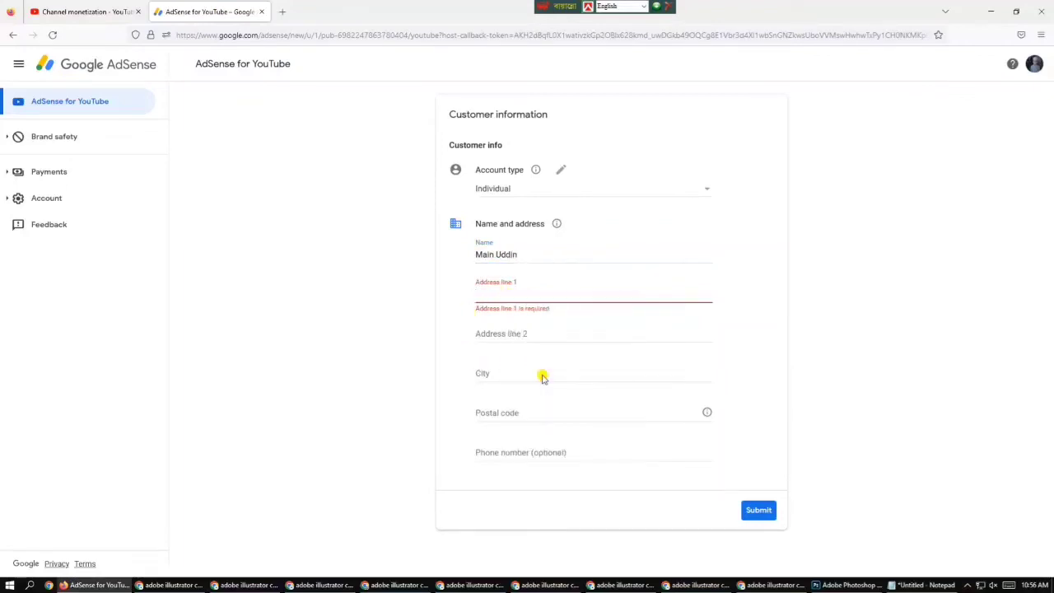
pyautogui.click(501, 331)
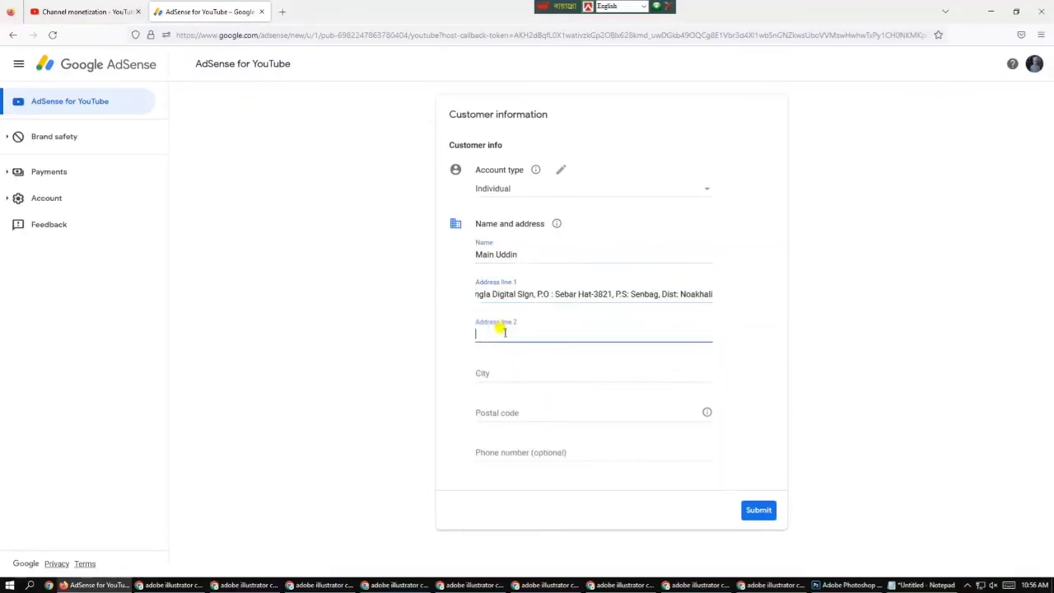
pyautogui.write('Mobile :')
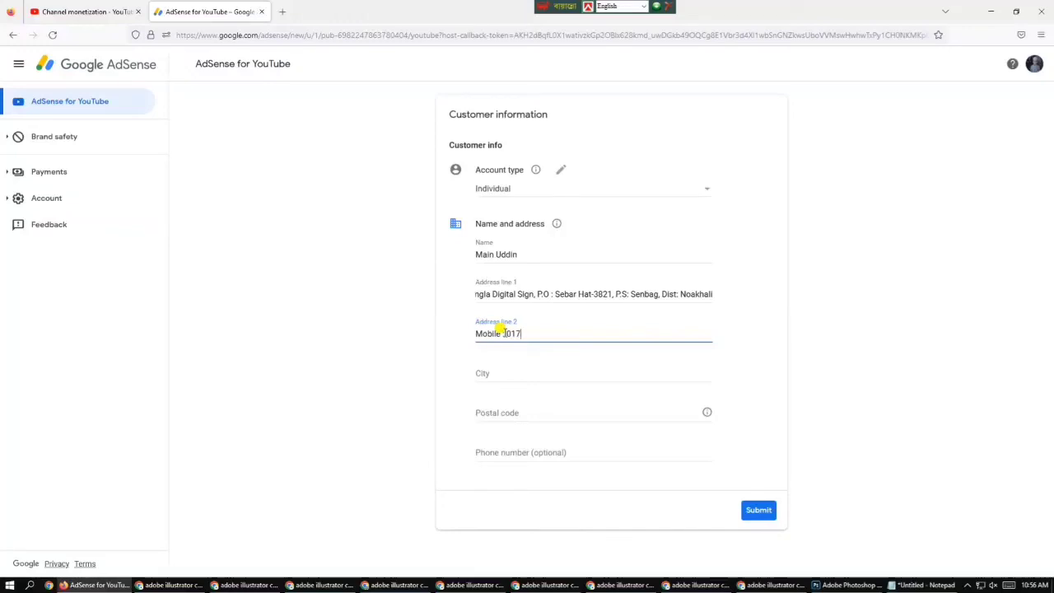
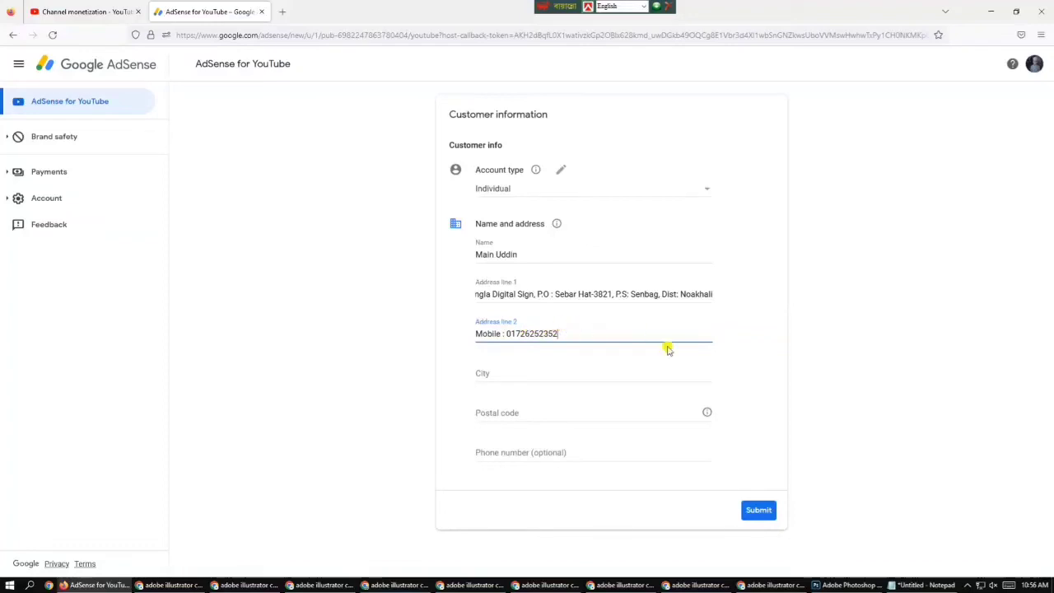
# Fill in the customer's city and postal code
pyautogui.click(489, 370)
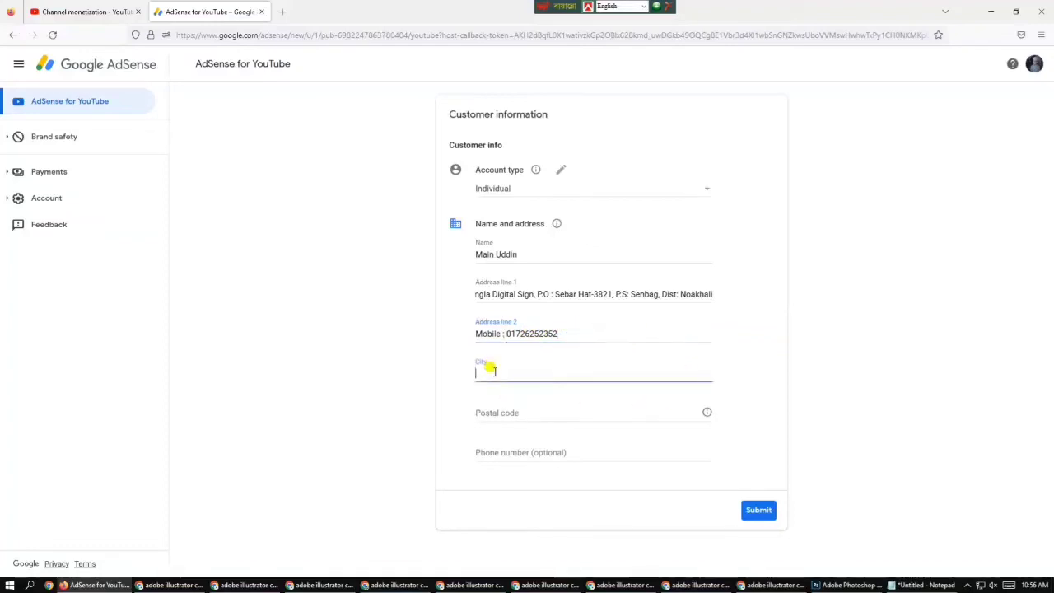
pyautogui.write('N')
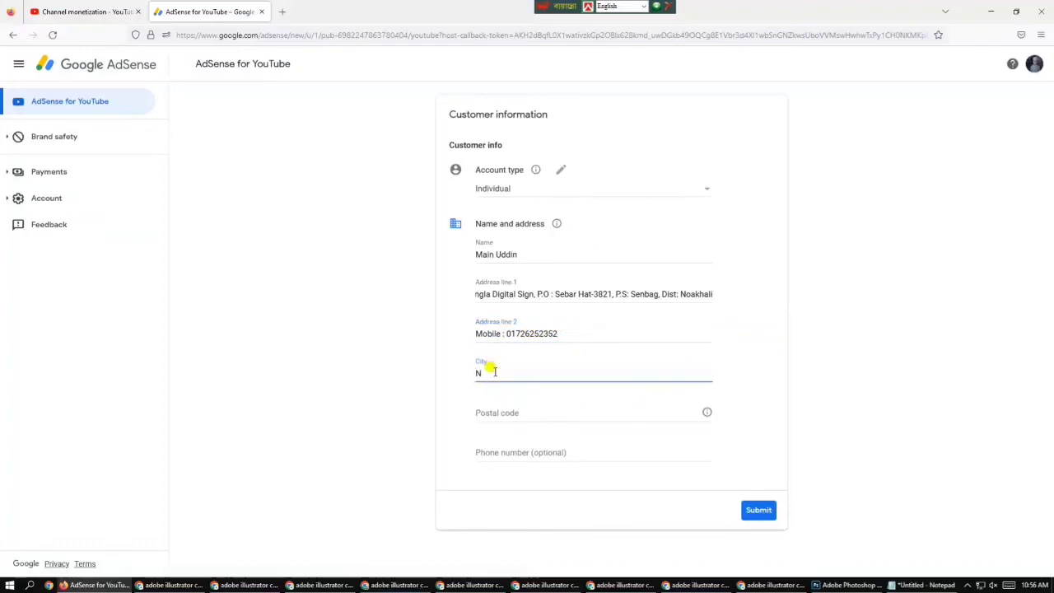
pyautogui.write('oa')
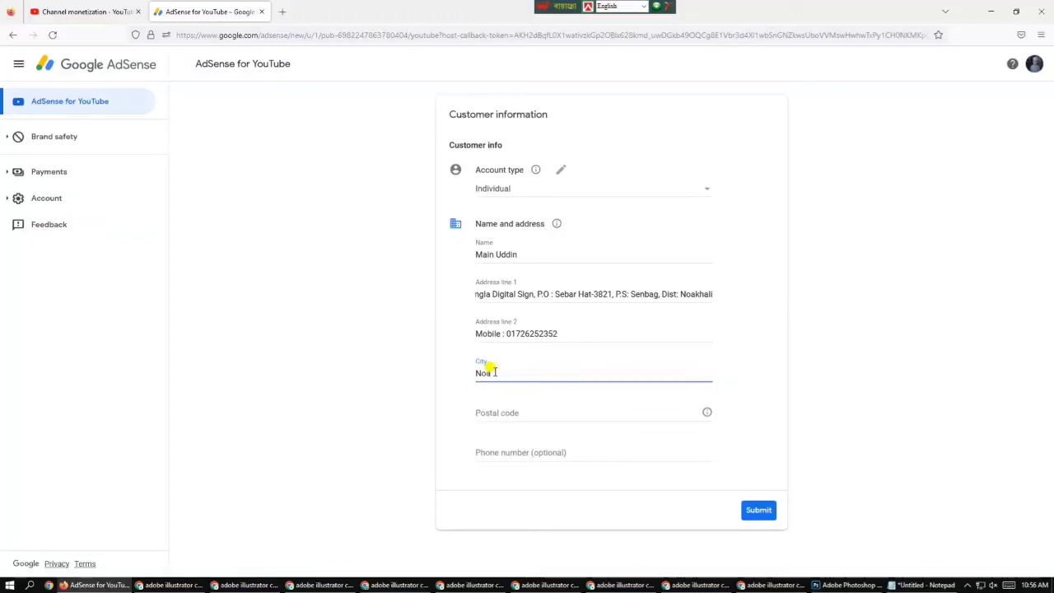
pyautogui.write('kha')
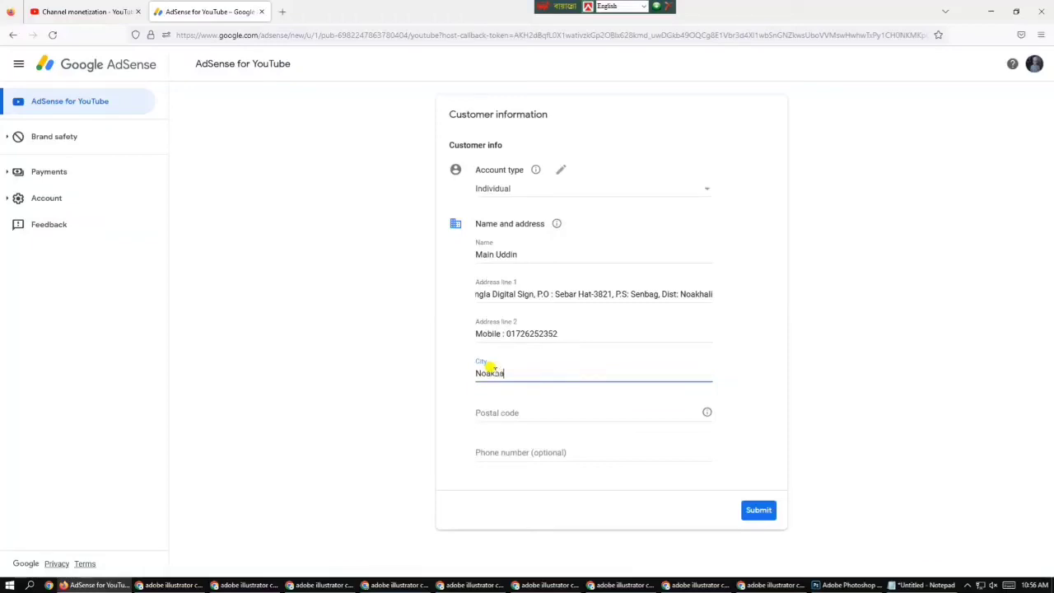
pyautogui.write('li')
pyautogui.click(494, 410)
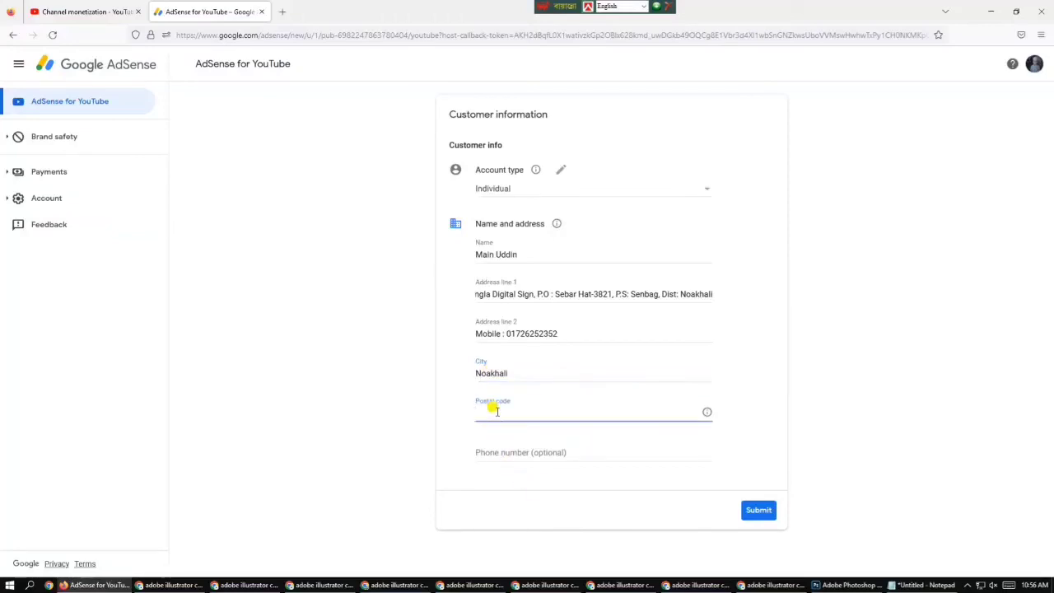
pyautogui.write('38')
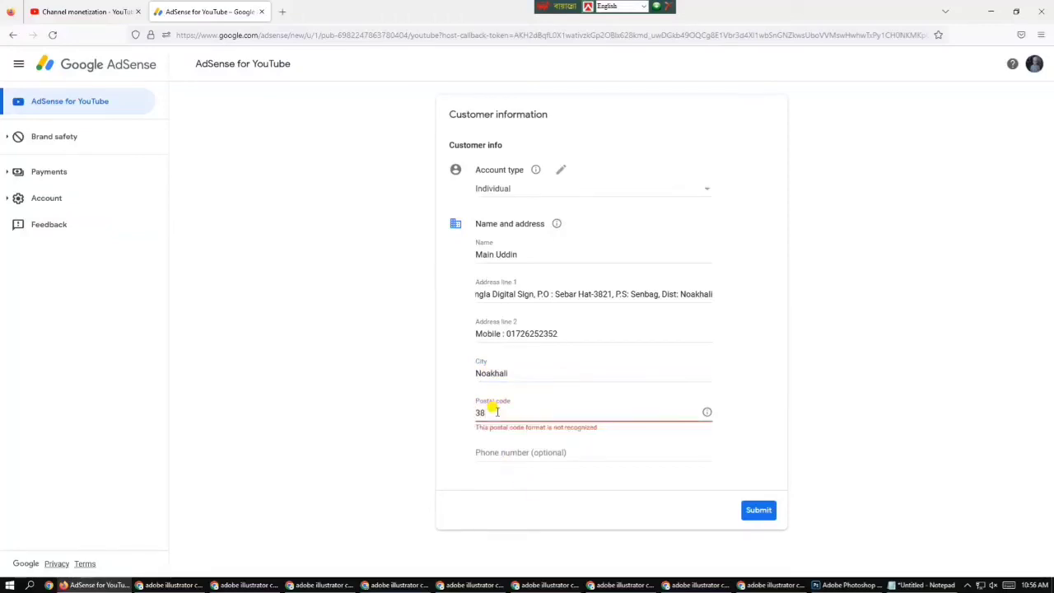
pyautogui.write('21')
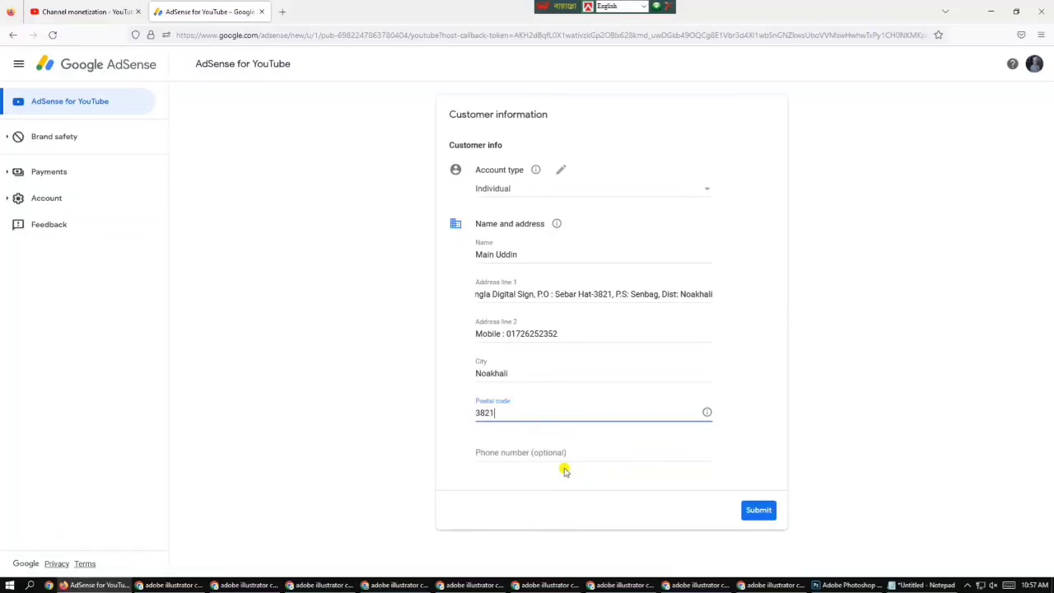
pyautogui.click(513, 454)
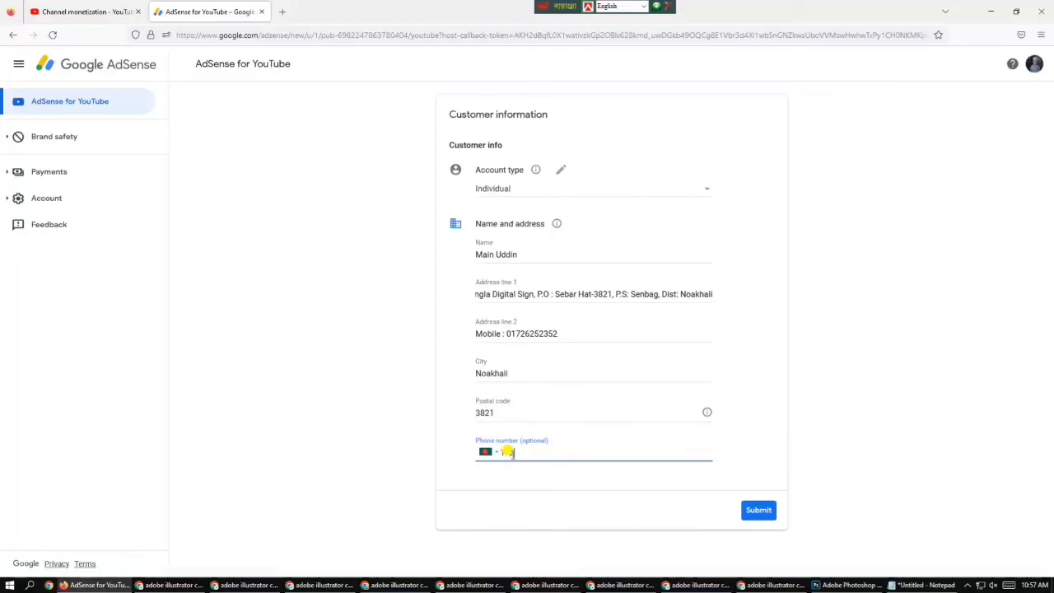
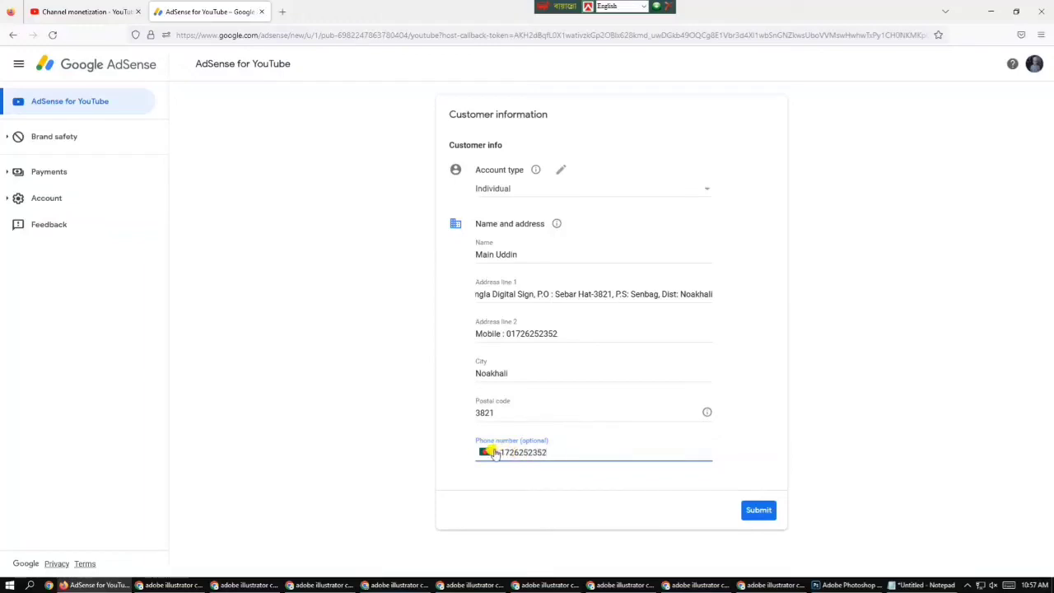
# Enter the contact's phone number with Bangladesh +880 and submit the customer information
pyautogui.click(493, 454)
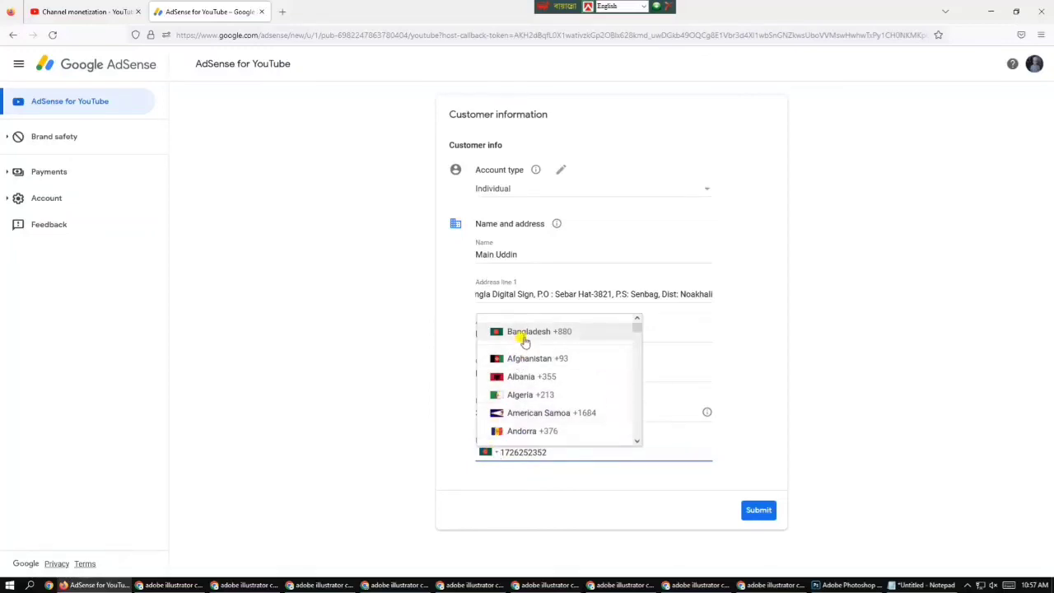
pyautogui.click(527, 334)
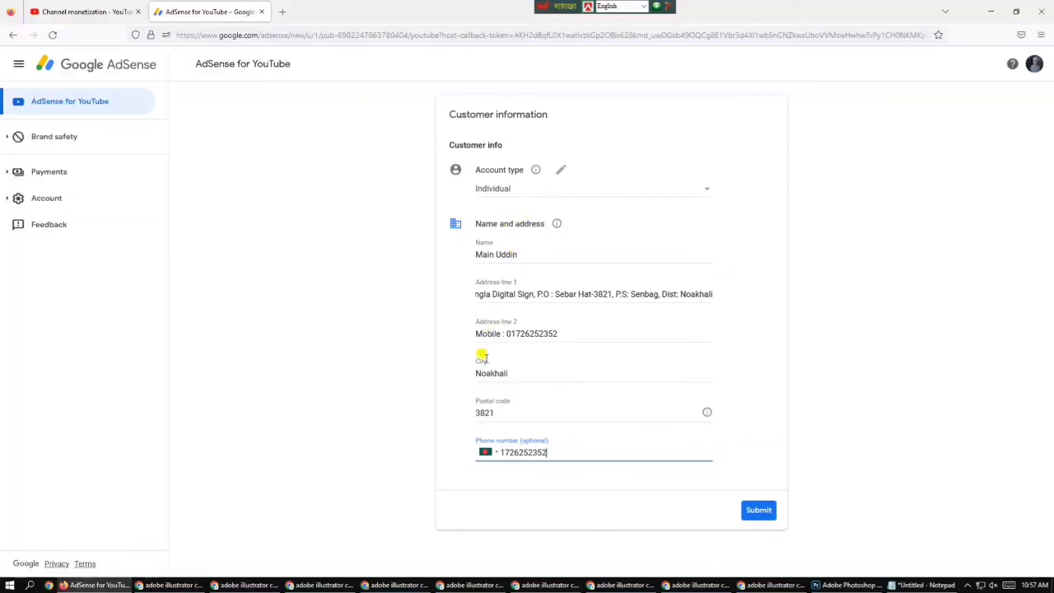
pyautogui.click(757, 512)
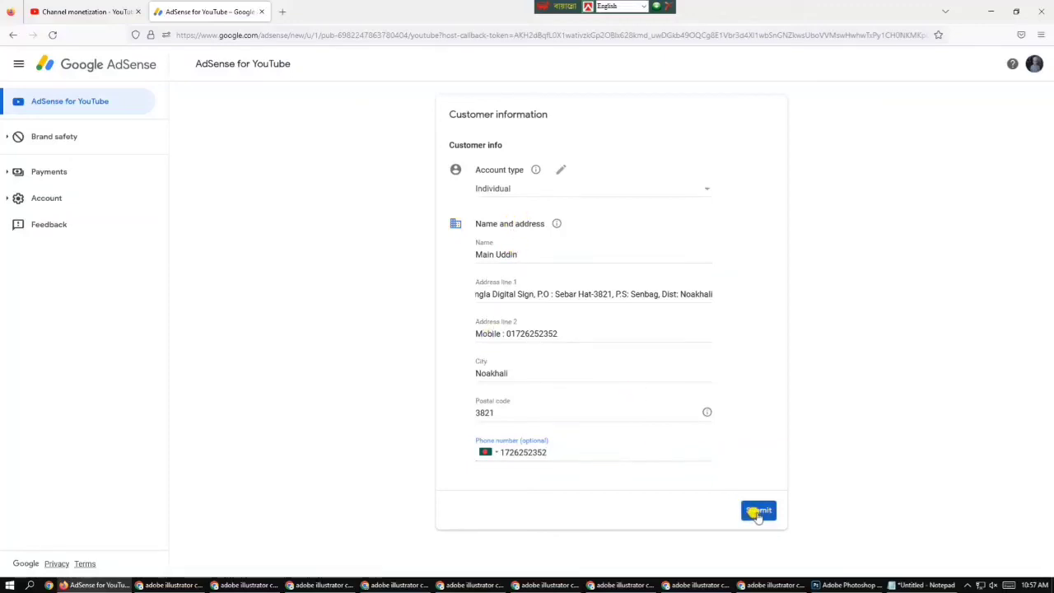